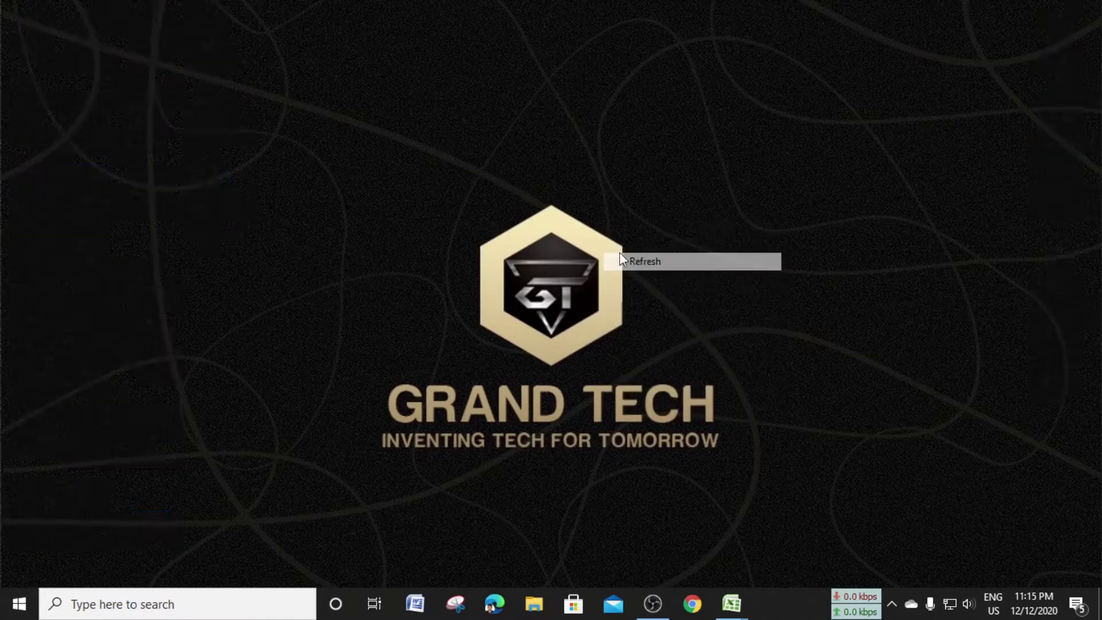
# Refresh the desktop repeatedly from its right-click menu
pyautogui.rightClick(546, 221)
pyautogui.click(588, 268)
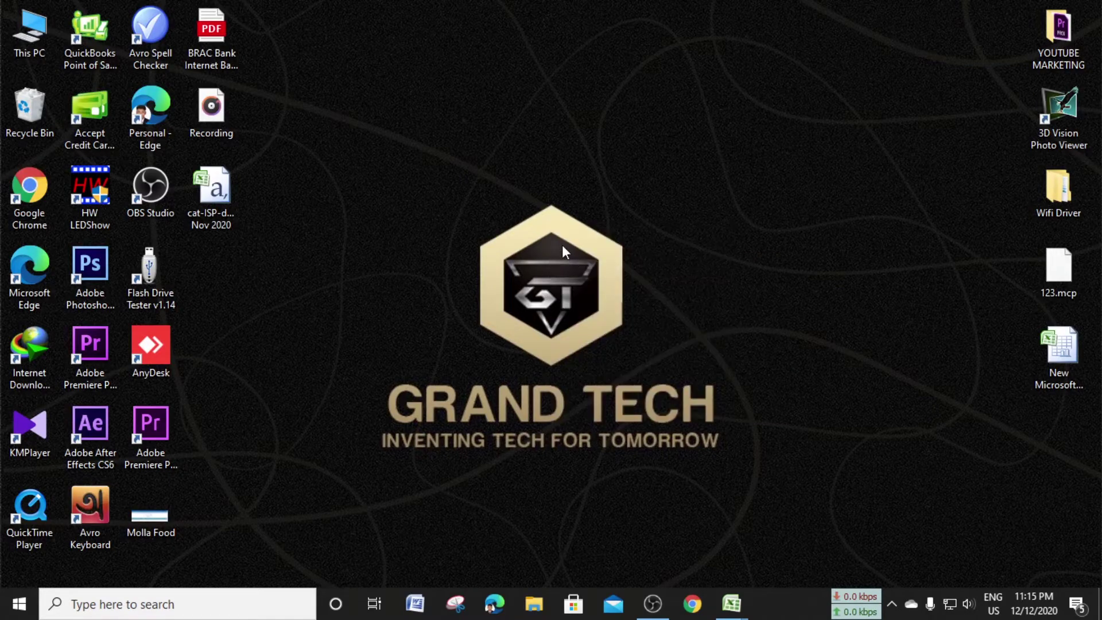
pyautogui.rightClick(585, 184)
pyautogui.click(617, 231)
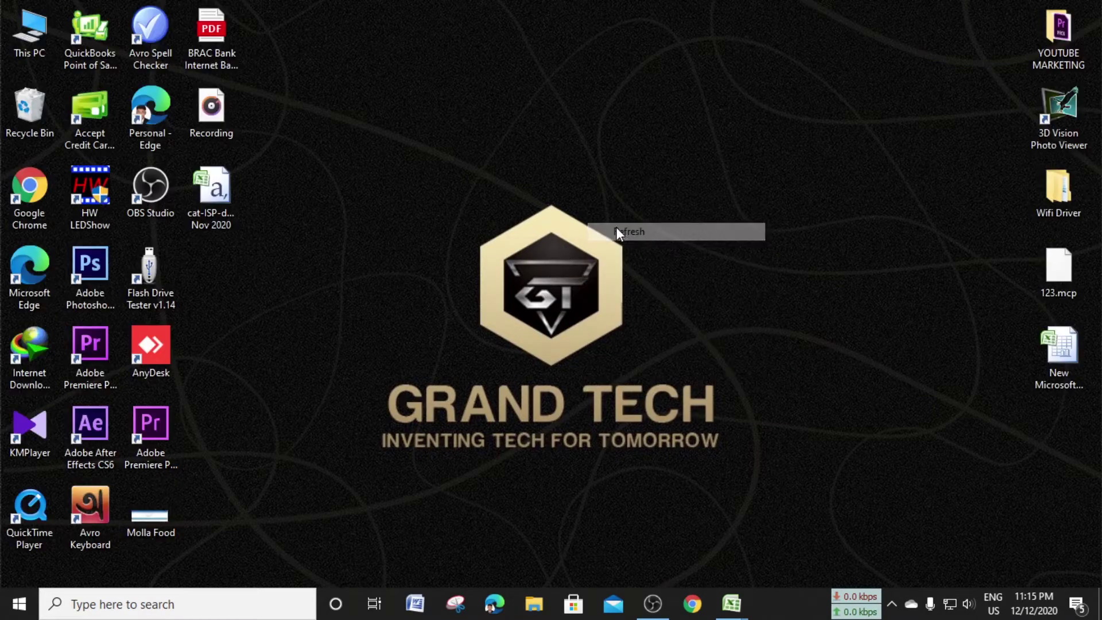
pyautogui.rightClick(591, 178)
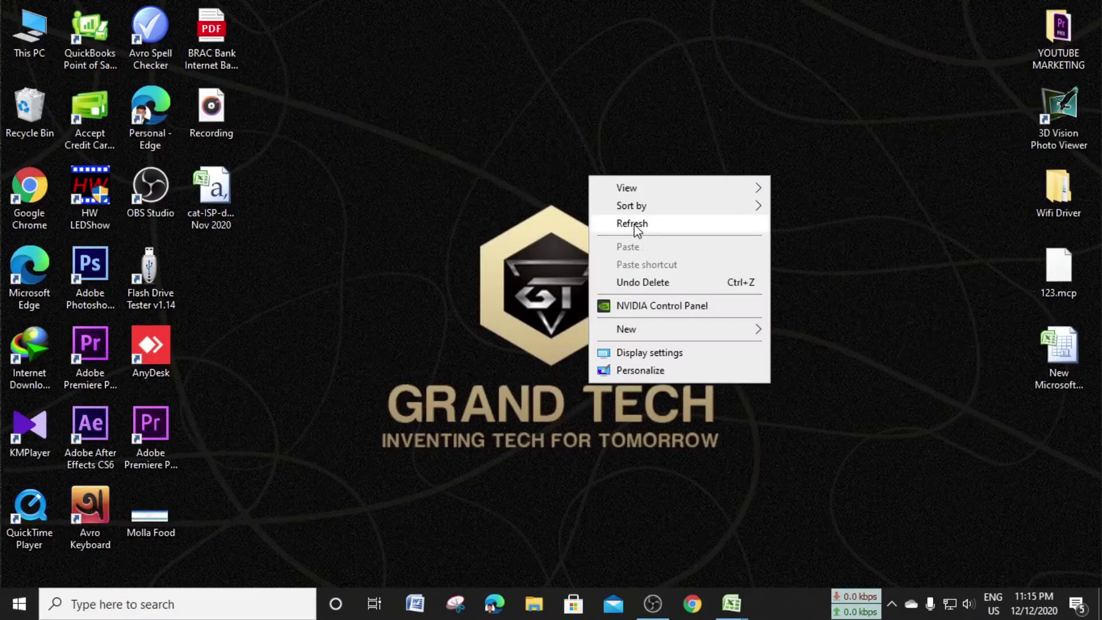
pyautogui.click(635, 228)
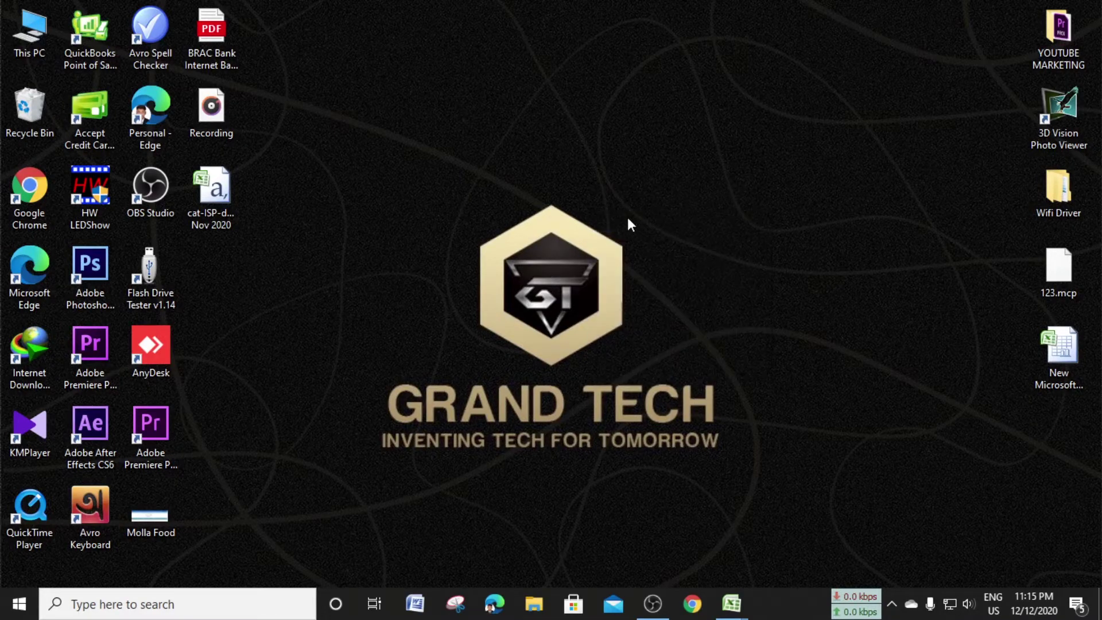
pyautogui.rightClick(612, 202)
pyautogui.click(647, 247)
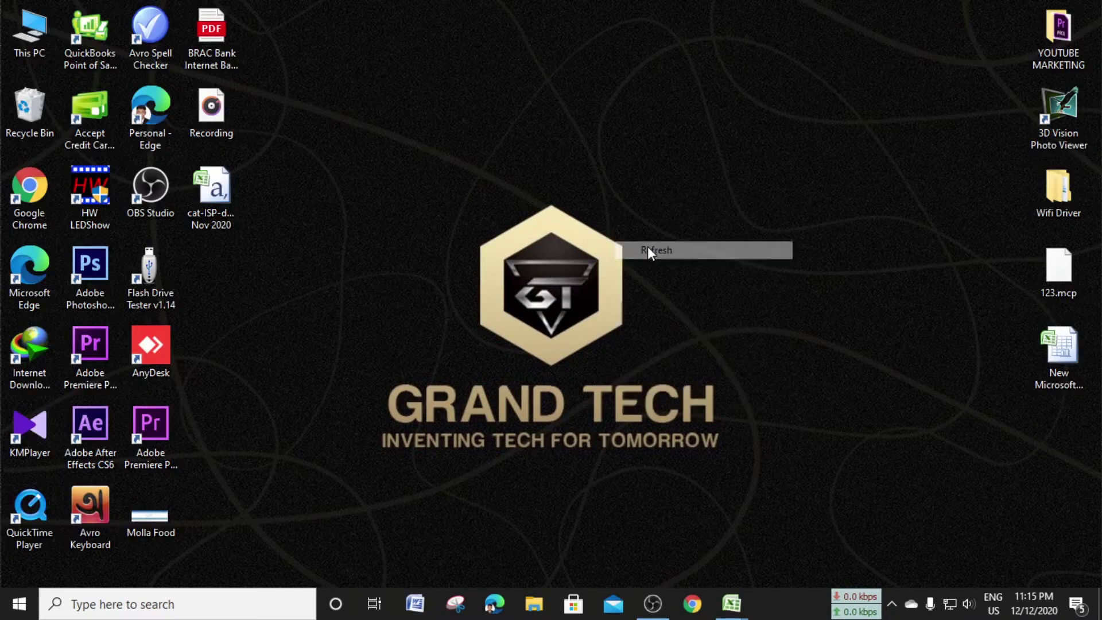
pyautogui.rightClick(550, 192)
pyautogui.click(583, 238)
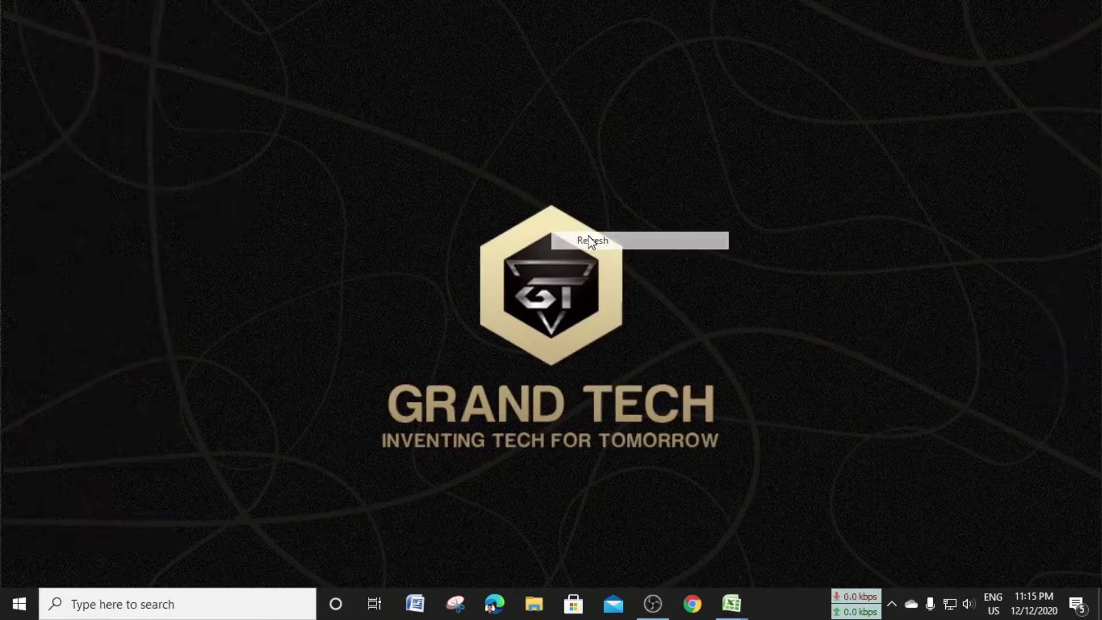
pyautogui.rightClick(524, 157)
pyautogui.click(570, 202)
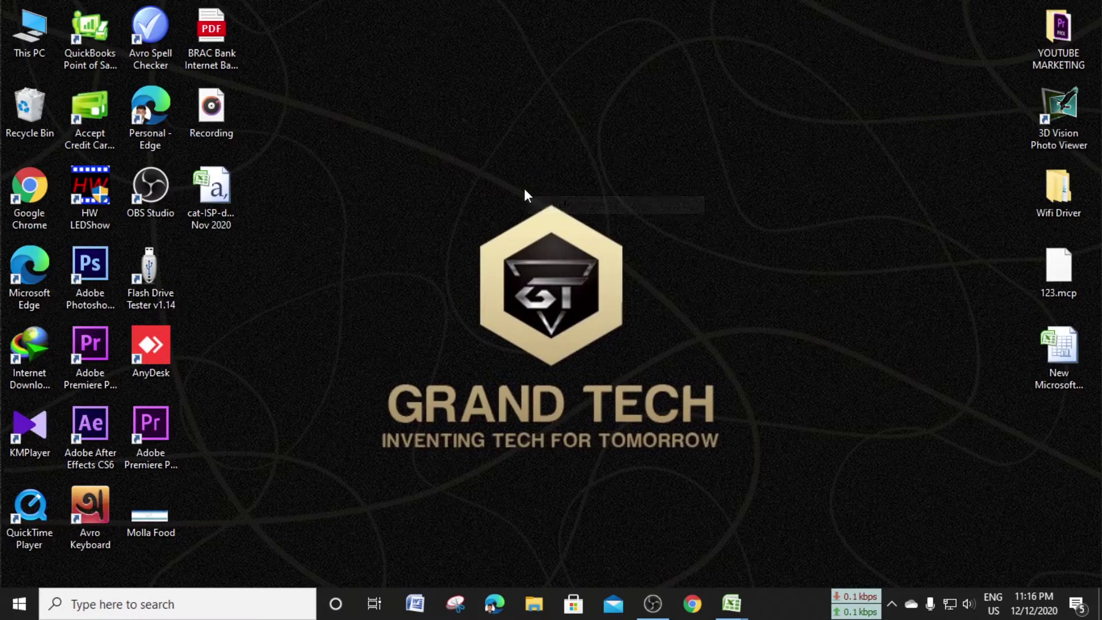
pyautogui.rightClick(525, 188)
pyautogui.click(566, 239)
pyautogui.rightClick(539, 182)
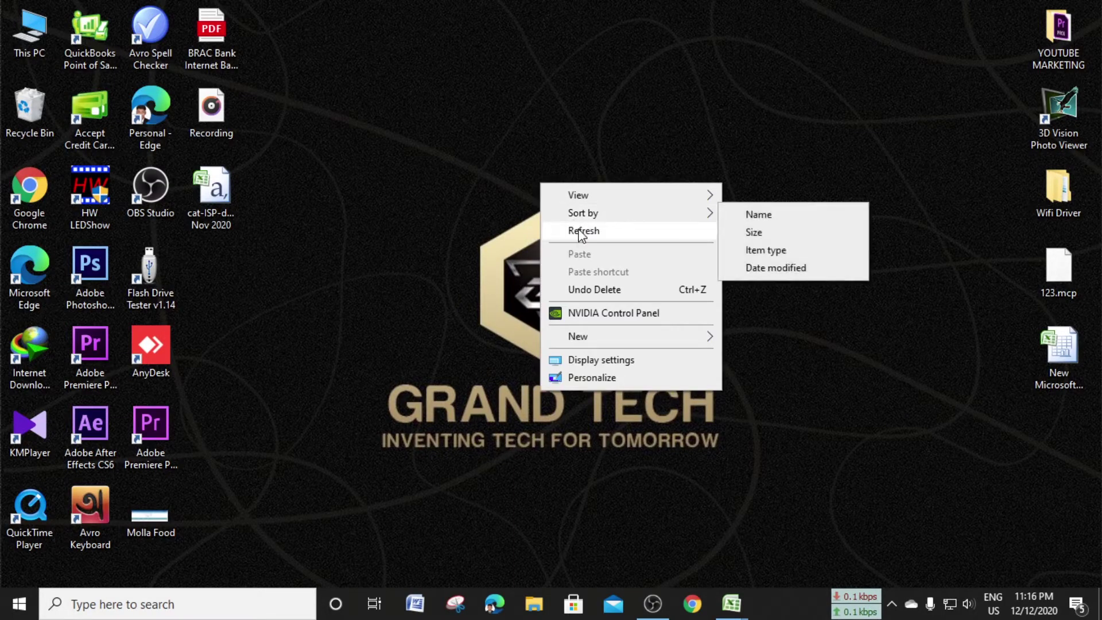
pyautogui.click(582, 232)
pyautogui.rightClick(559, 186)
pyautogui.click(596, 234)
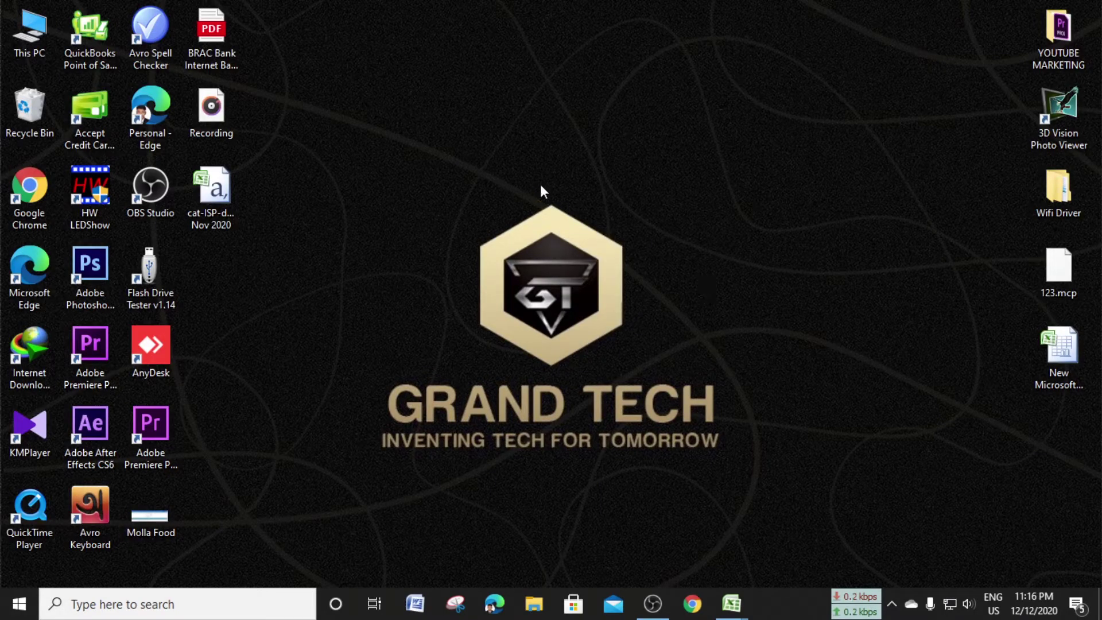
pyautogui.rightClick(541, 185)
pyautogui.click(581, 231)
pyautogui.rightClick(565, 154)
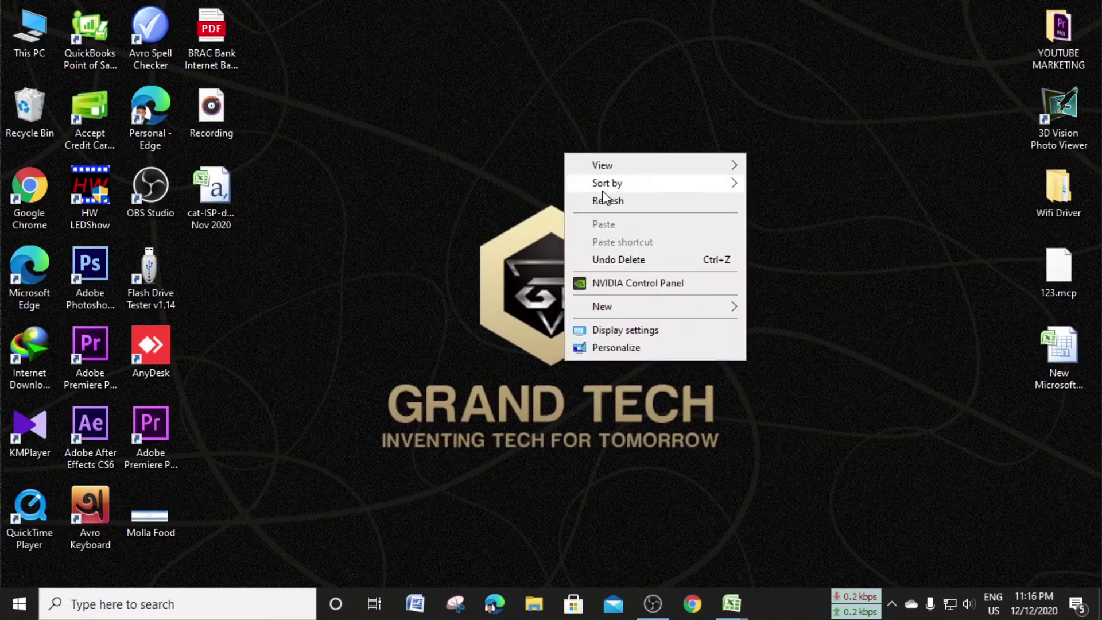
pyautogui.click(602, 199)
pyautogui.rightClick(540, 172)
pyautogui.click(586, 222)
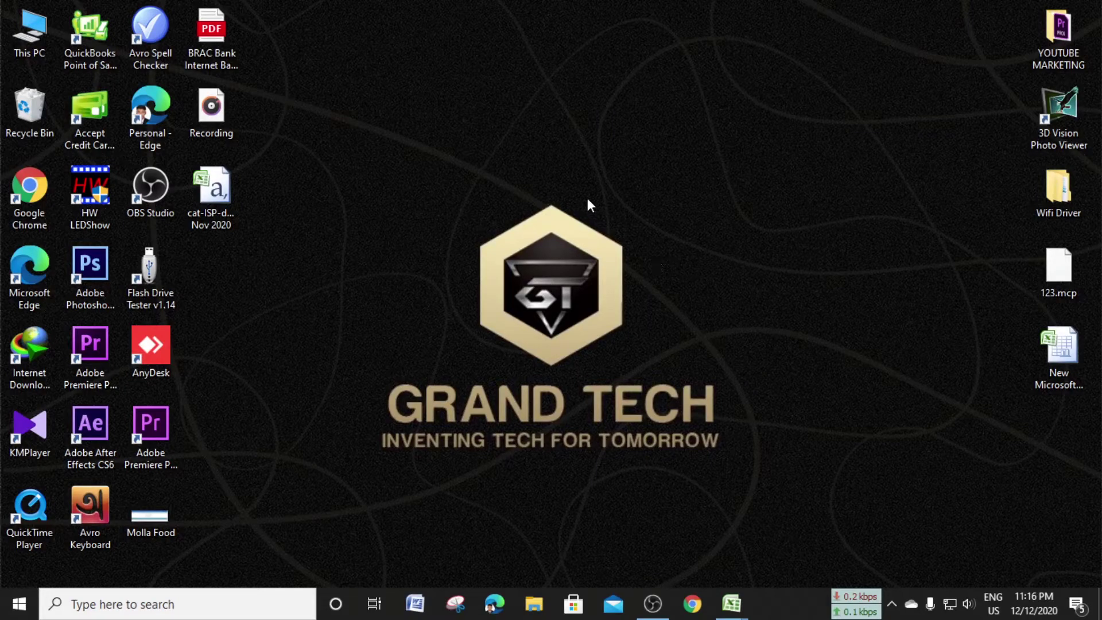
pyautogui.rightClick(586, 197)
pyautogui.click(637, 246)
pyautogui.rightClick(577, 201)
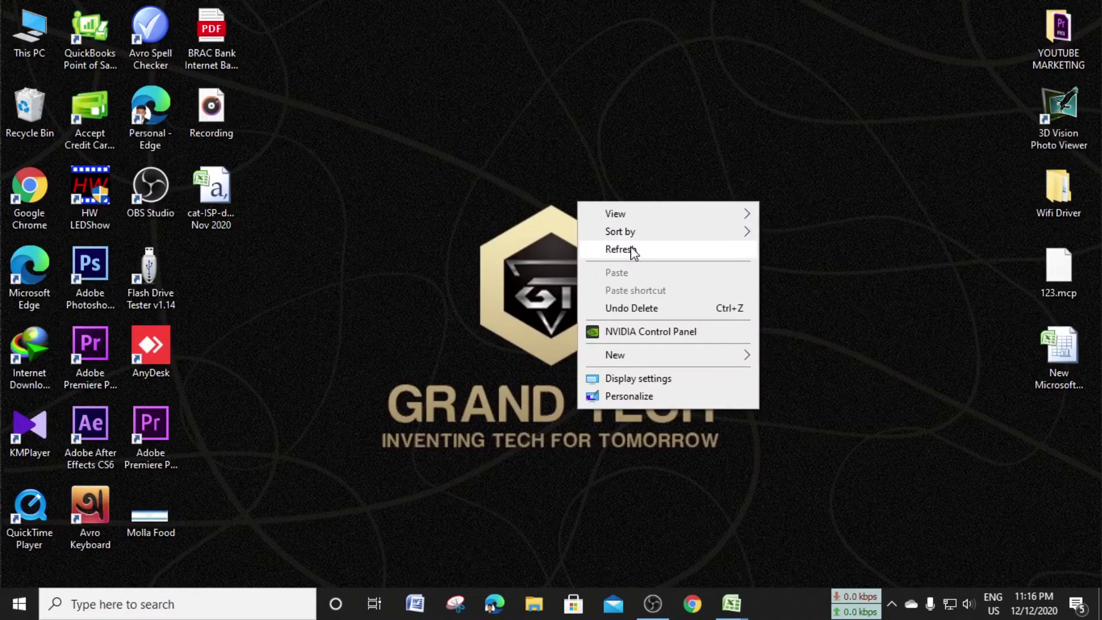
pyautogui.click(633, 250)
pyautogui.rightClick(578, 179)
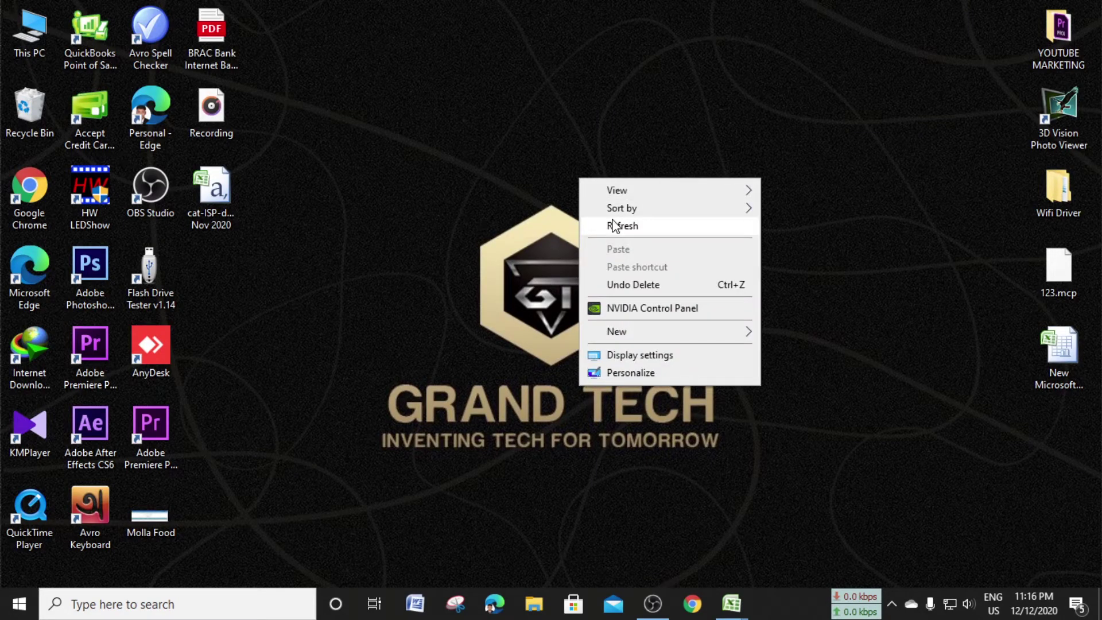
pyautogui.click(613, 226)
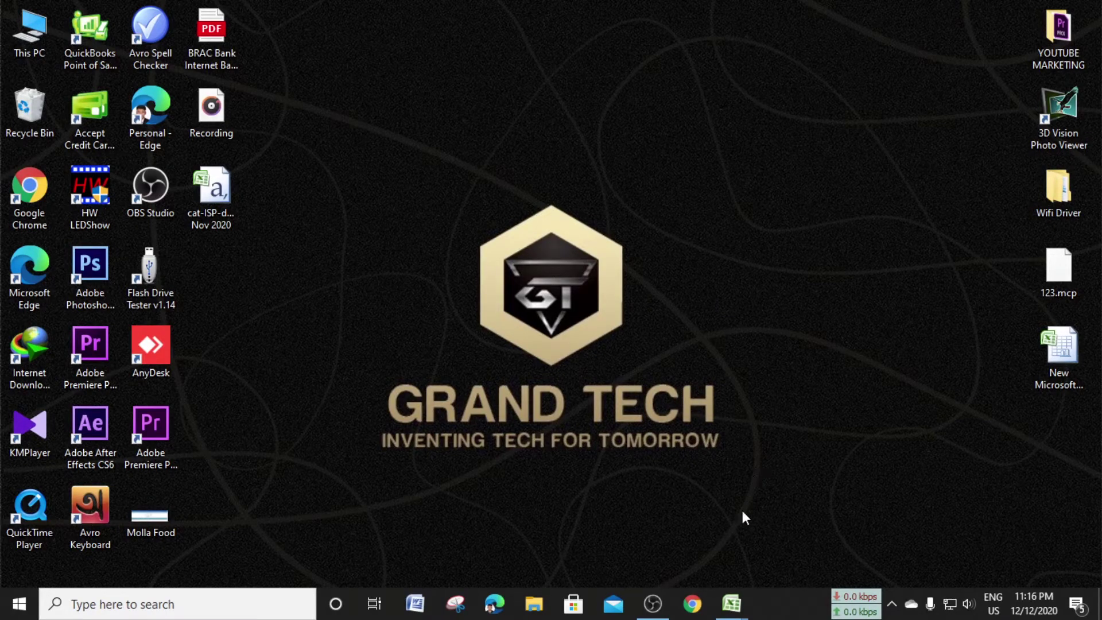
# Launch Chrome and load the DIS user login page at 103.98.64.5:1270/DIS/user/
pyautogui.click(692, 603)
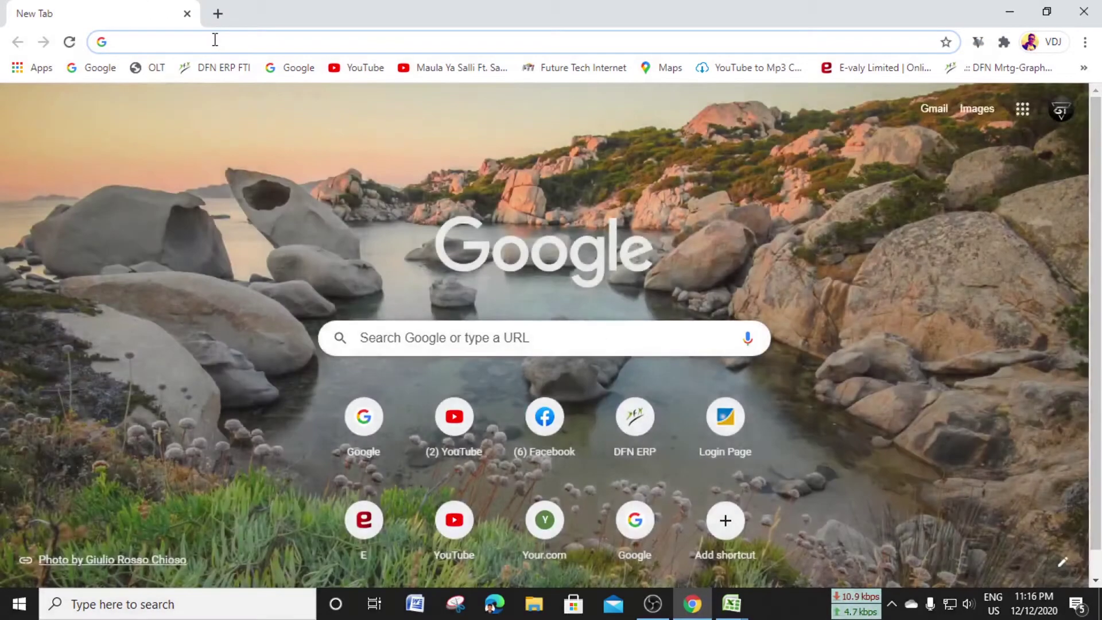
pyautogui.click(215, 39)
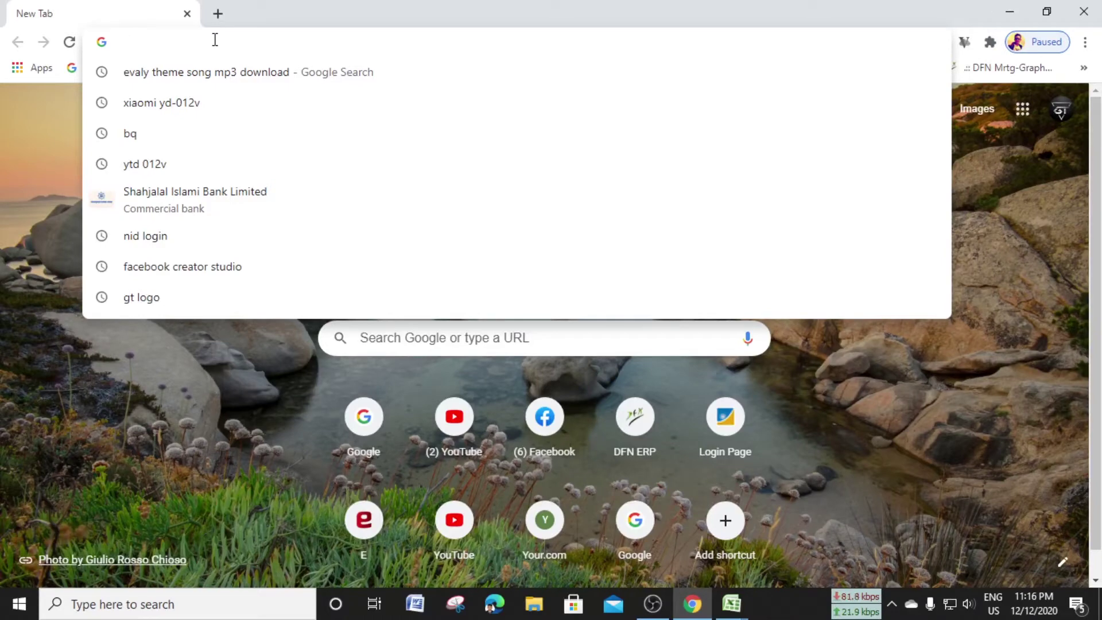
pyautogui.write('103.98.64.5:1270/DIS/user/')
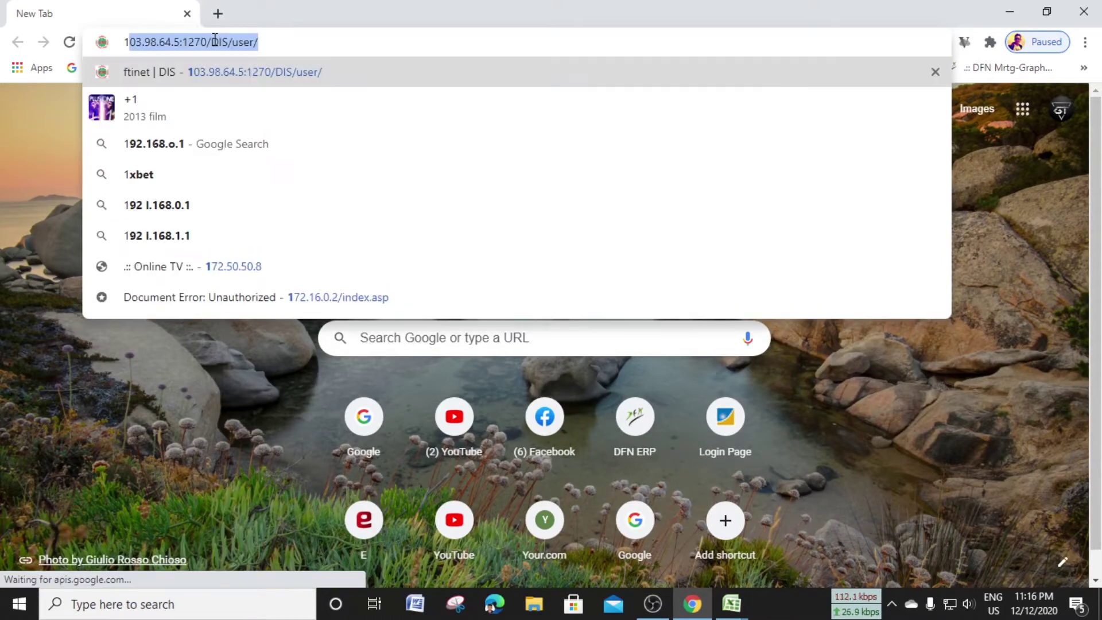
pyautogui.click(300, 45)
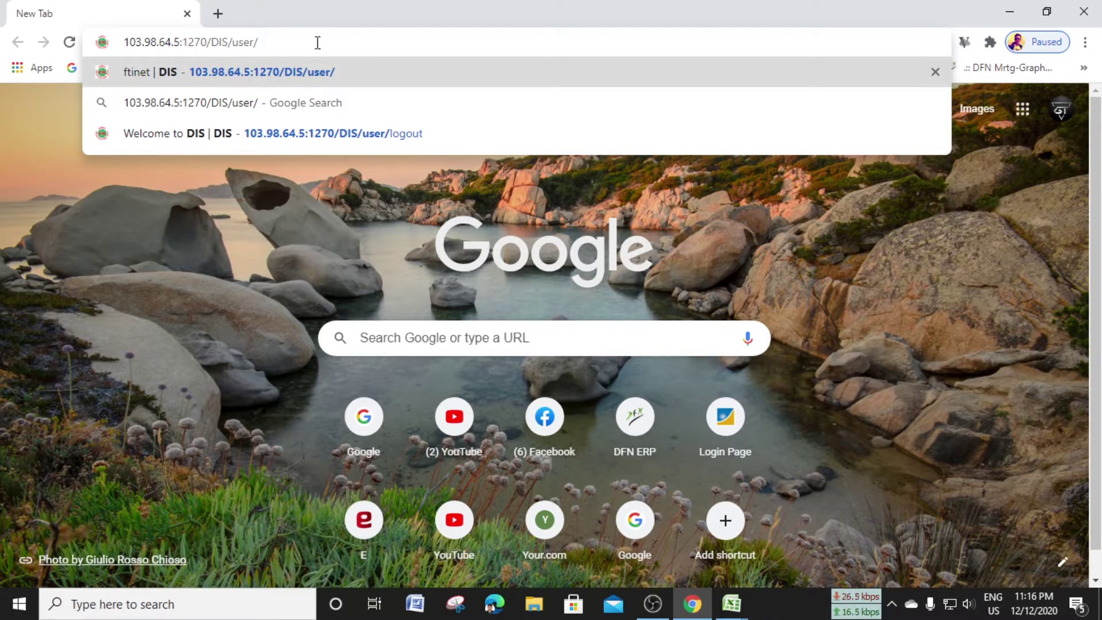
pyautogui.press('Return')
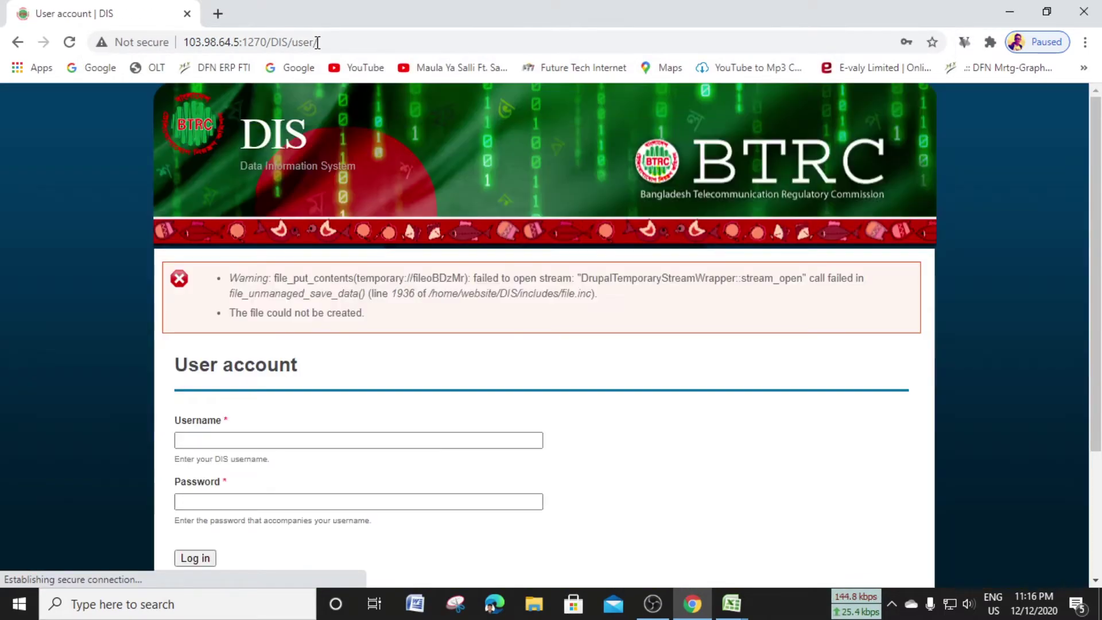
# Log in to BTRC DIS using Chrome's saved username and password
pyautogui.scroll(-2, 477, 380)
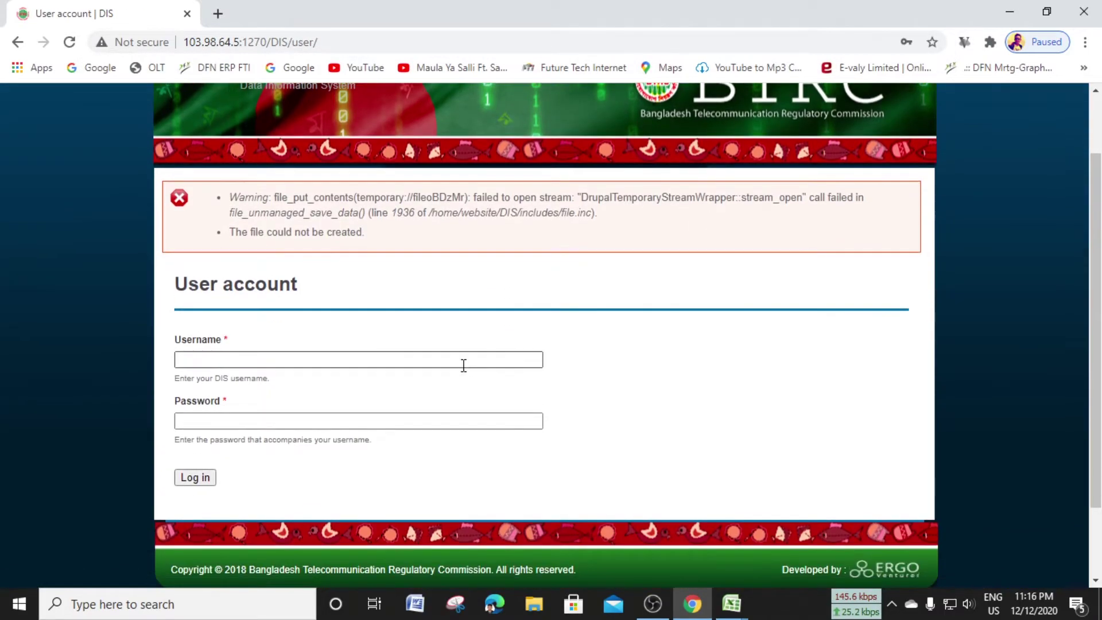
pyautogui.click(328, 359)
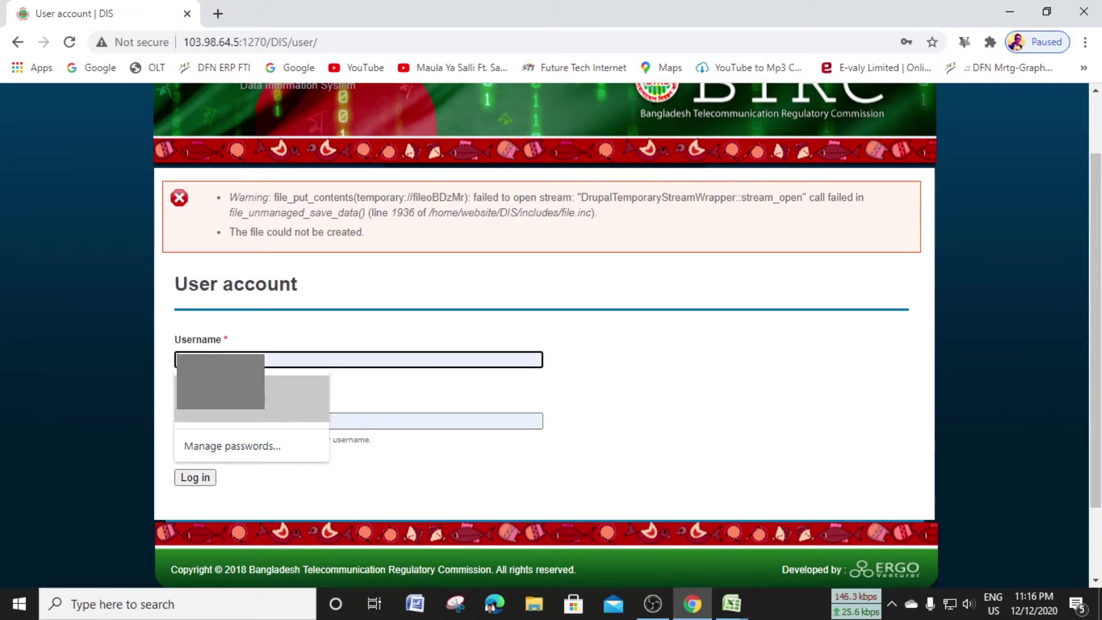
pyautogui.click(317, 381)
pyautogui.click(195, 477)
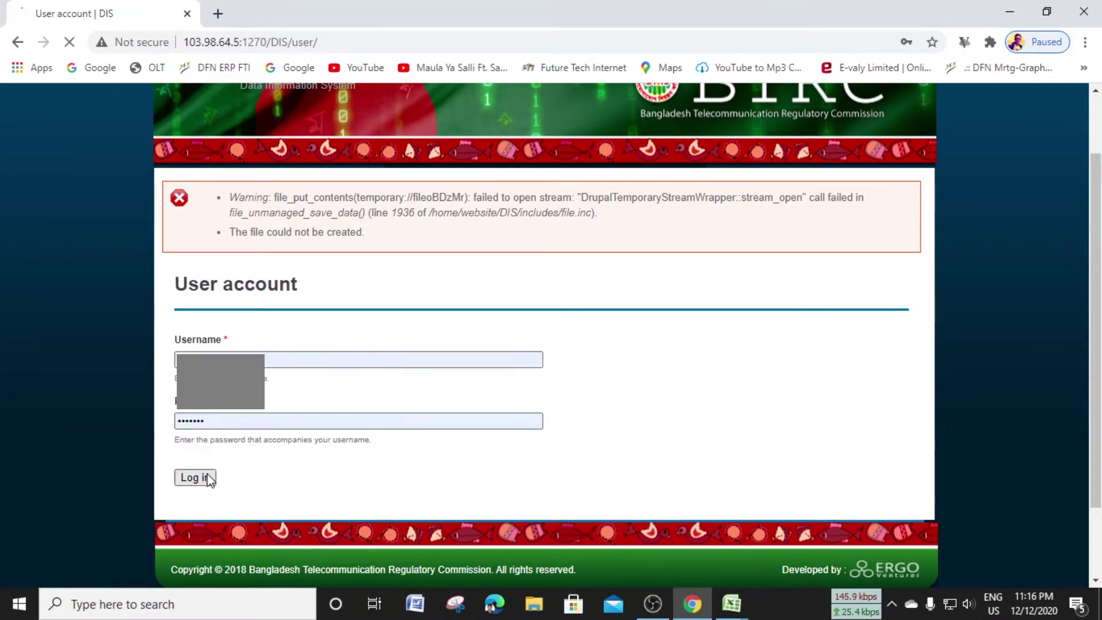
pyautogui.scroll(-2, 600, 394)
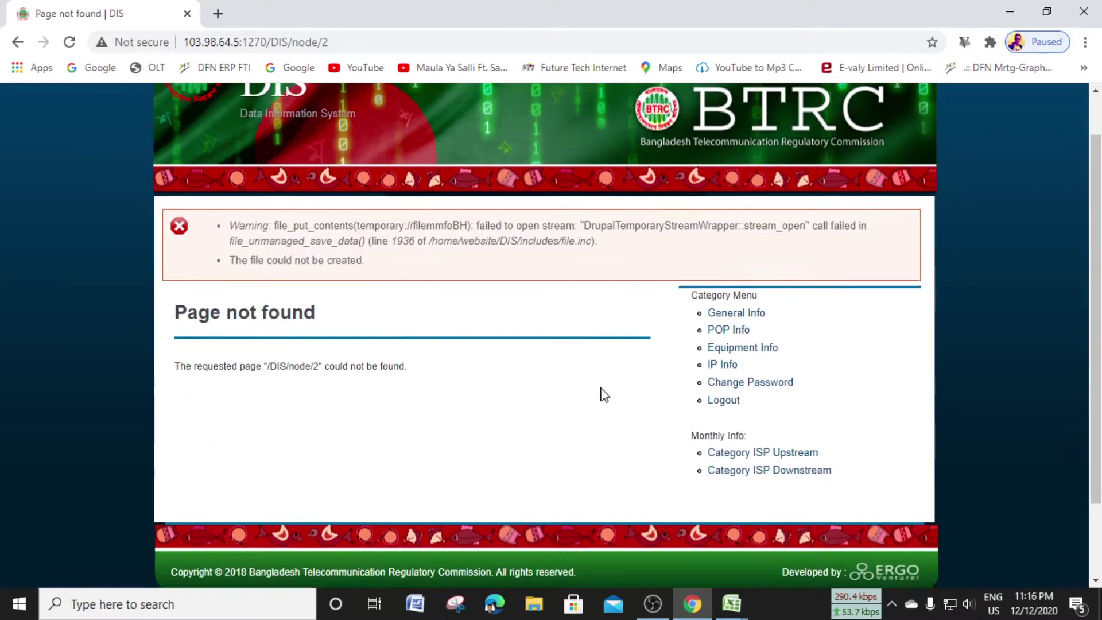
pyautogui.scroll(2, 610, 394)
pyautogui.scroll(-2, 617, 397)
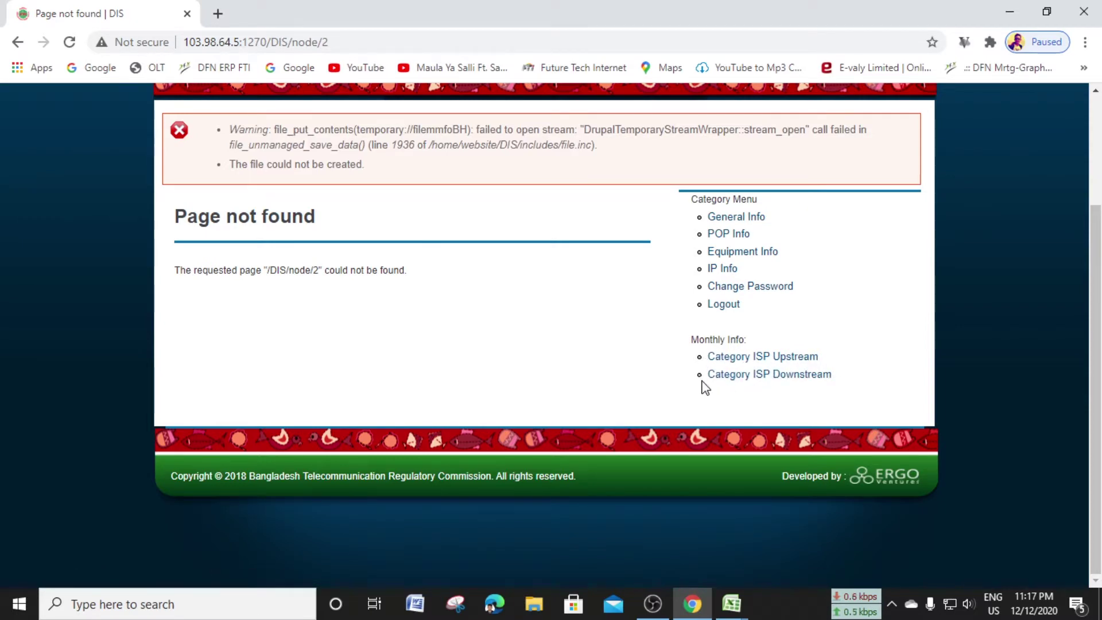
# Download the sample cat-ISP-down (2).csv from the ISP Downstream page and open it in Excel
pyautogui.click(761, 380)
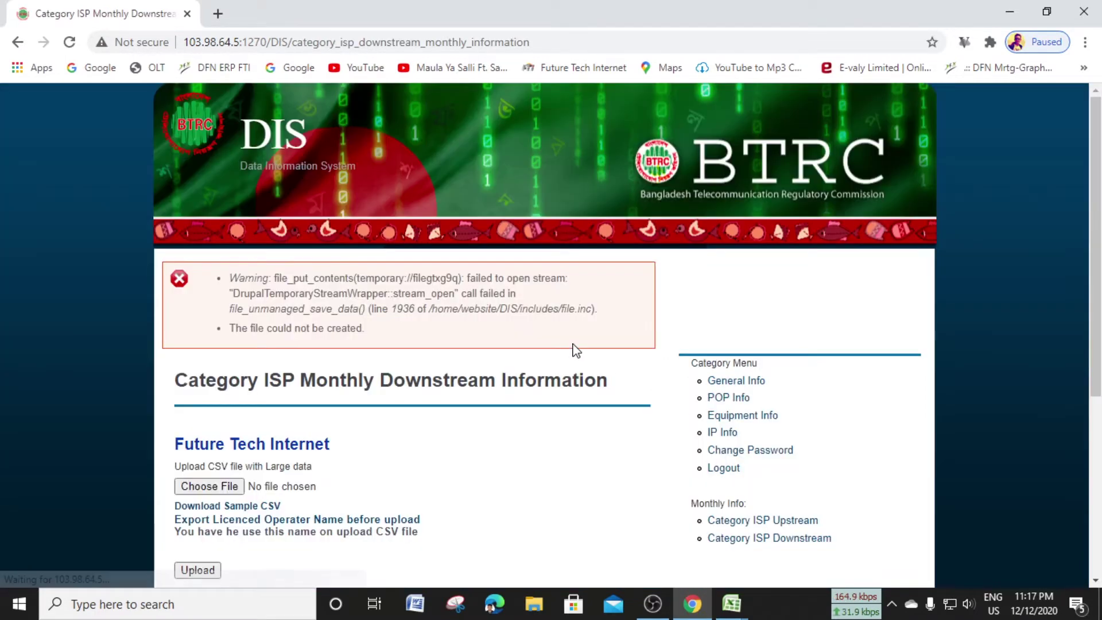
pyautogui.scroll(-4, 574, 370)
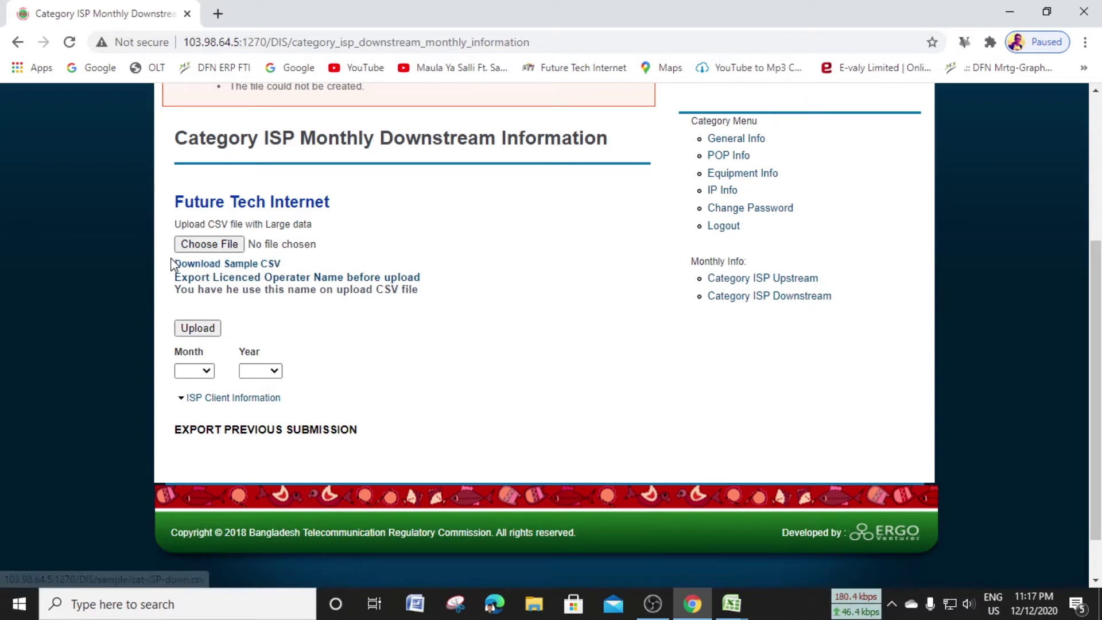
pyautogui.click(250, 265)
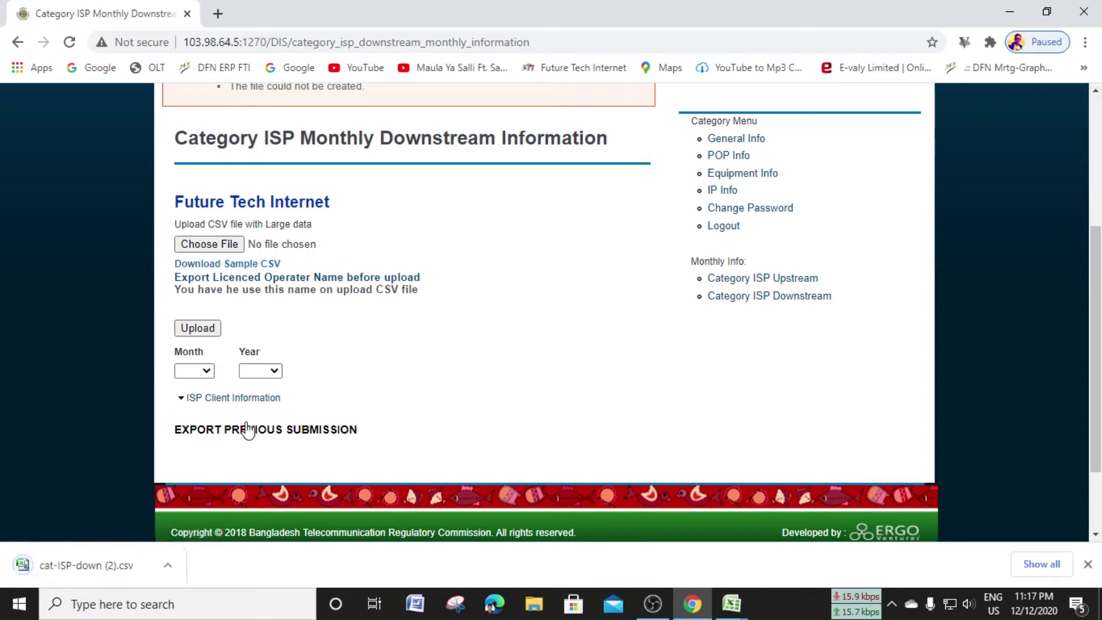
pyautogui.click(87, 571)
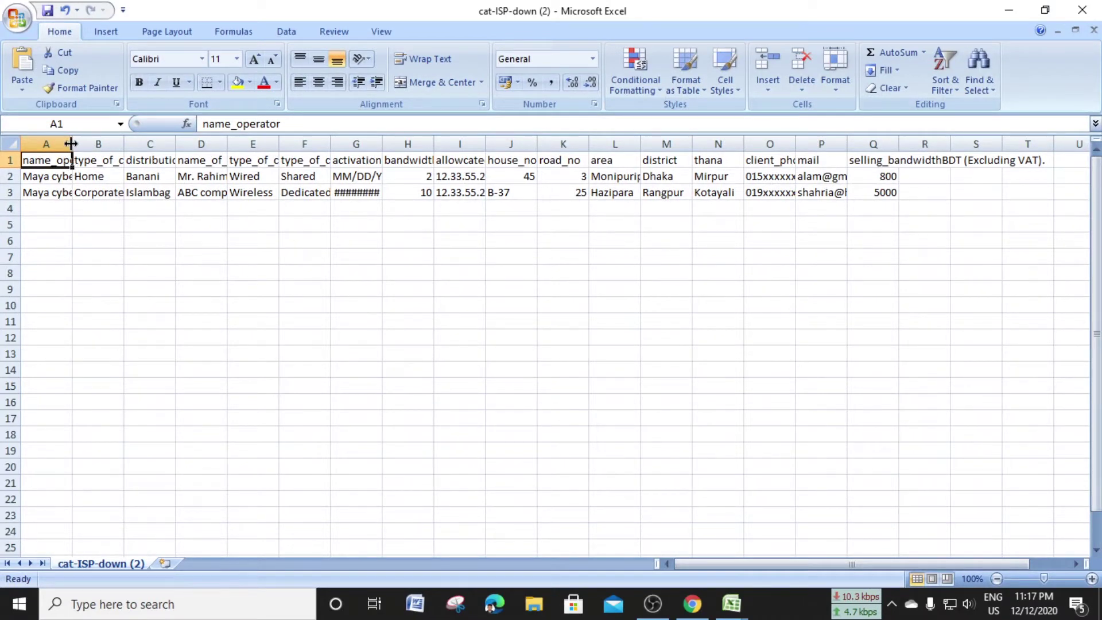
# Widen the name_operator, type_of_connectivity and road_no columns so their headers fit
pyautogui.moveTo(72, 144); pyautogui.dragTo(583, 143)
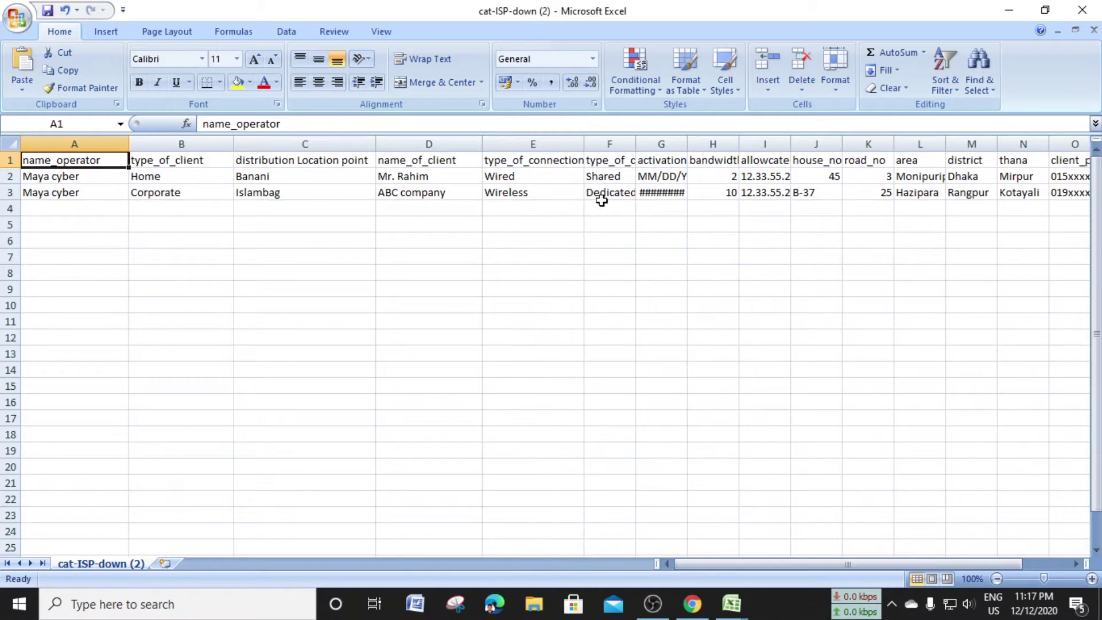
pyautogui.moveTo(635, 144); pyautogui.dragTo(710, 144)
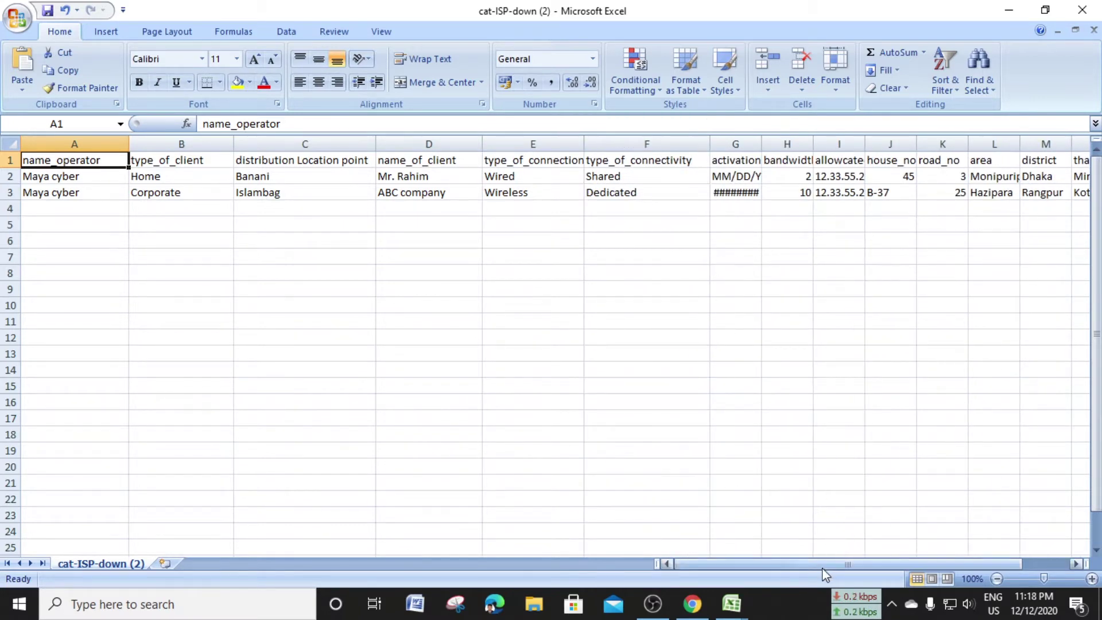
pyautogui.moveTo(822, 564); pyautogui.dragTo(881, 565)
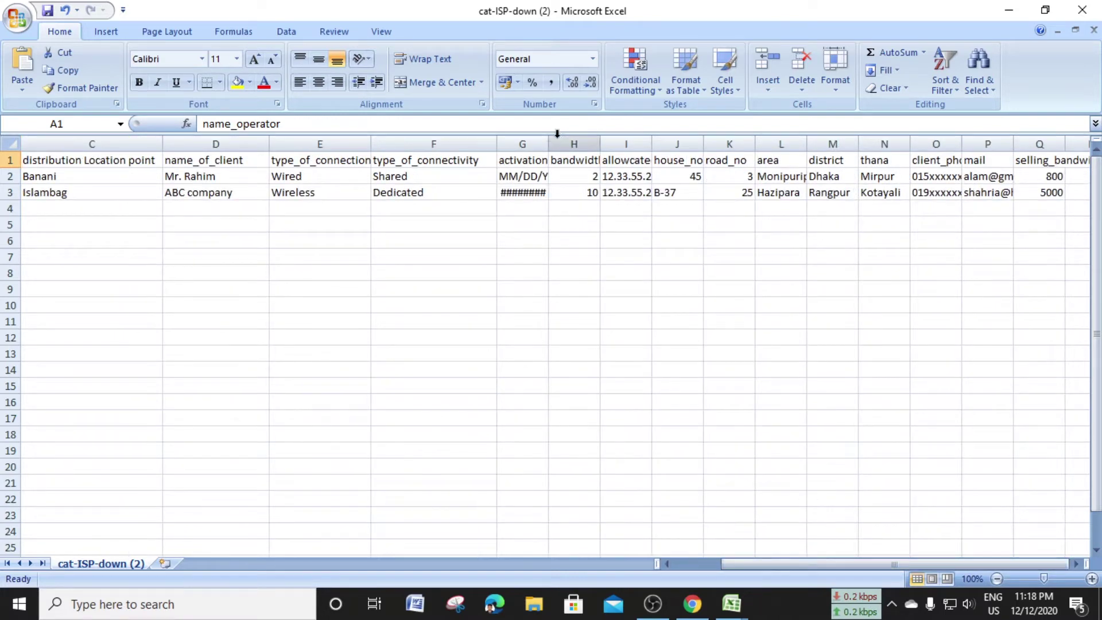
pyautogui.moveTo(569, 144); pyautogui.dragTo(717, 143)
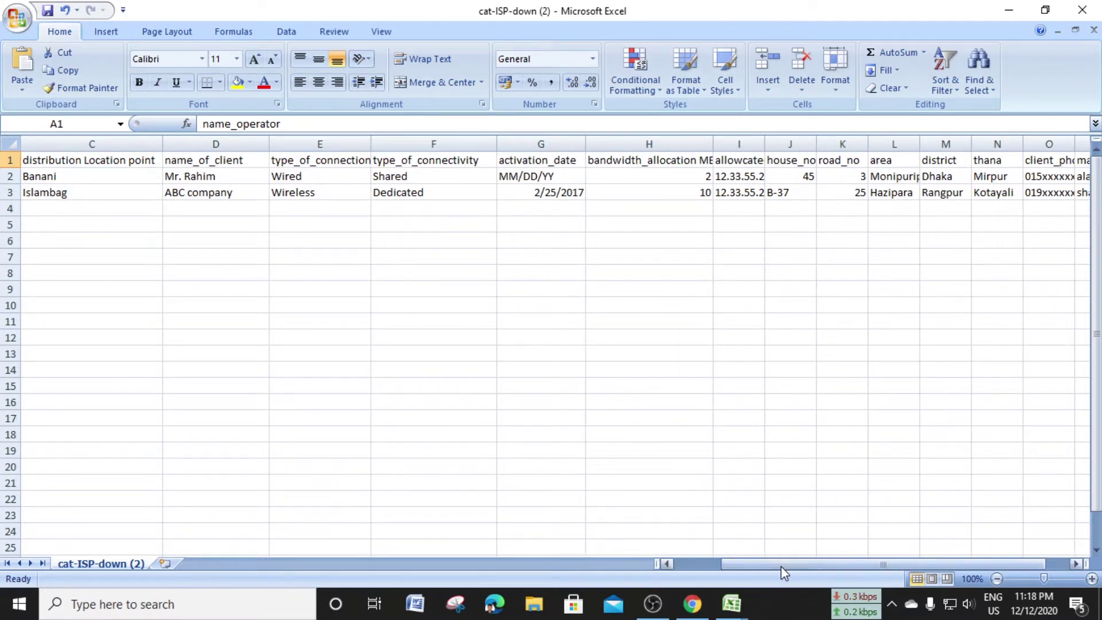
pyautogui.moveTo(780, 566); pyautogui.dragTo(836, 564)
pyautogui.moveTo(623, 143); pyautogui.dragTo(785, 148)
pyautogui.moveTo(815, 566); pyautogui.dragTo(838, 566)
pyautogui.moveTo(730, 144); pyautogui.dragTo(850, 143)
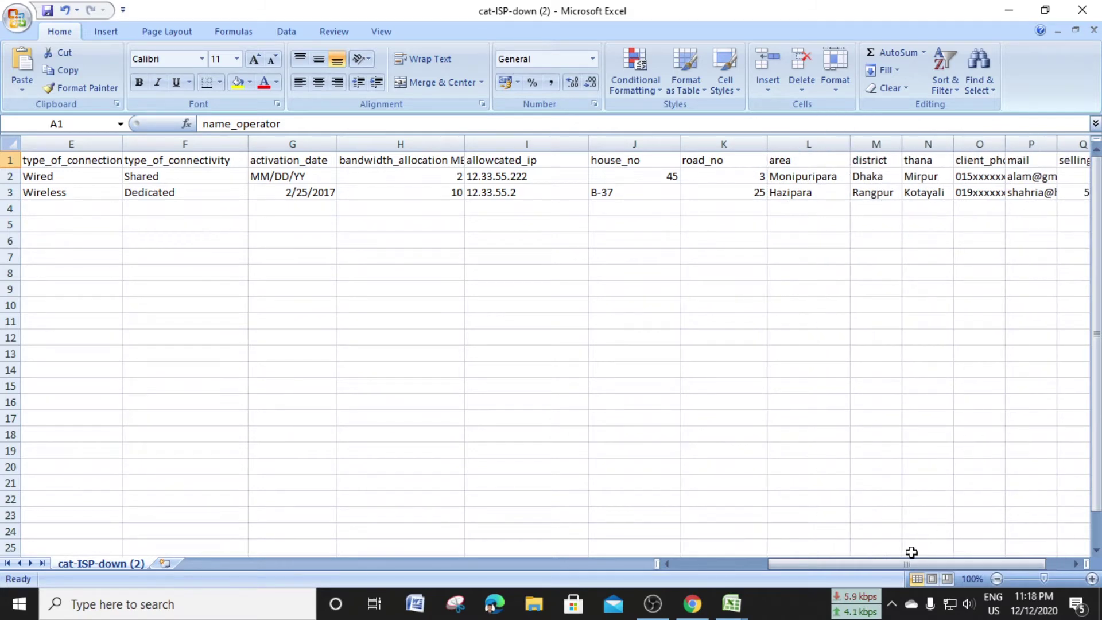
pyautogui.moveTo(912, 562); pyautogui.dragTo(945, 562)
pyautogui.moveTo(800, 143); pyautogui.dragTo(832, 143)
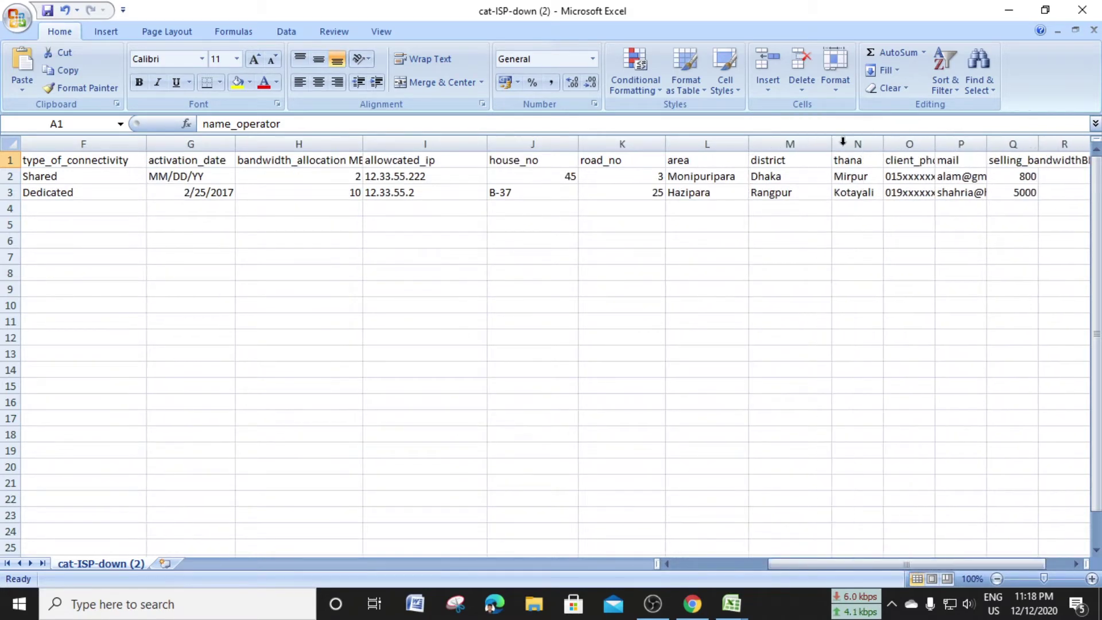
# Select the thana through selling_bandwidth columns and widen selling_bandwidth
pyautogui.click(843, 142)
pyautogui.click(909, 140)
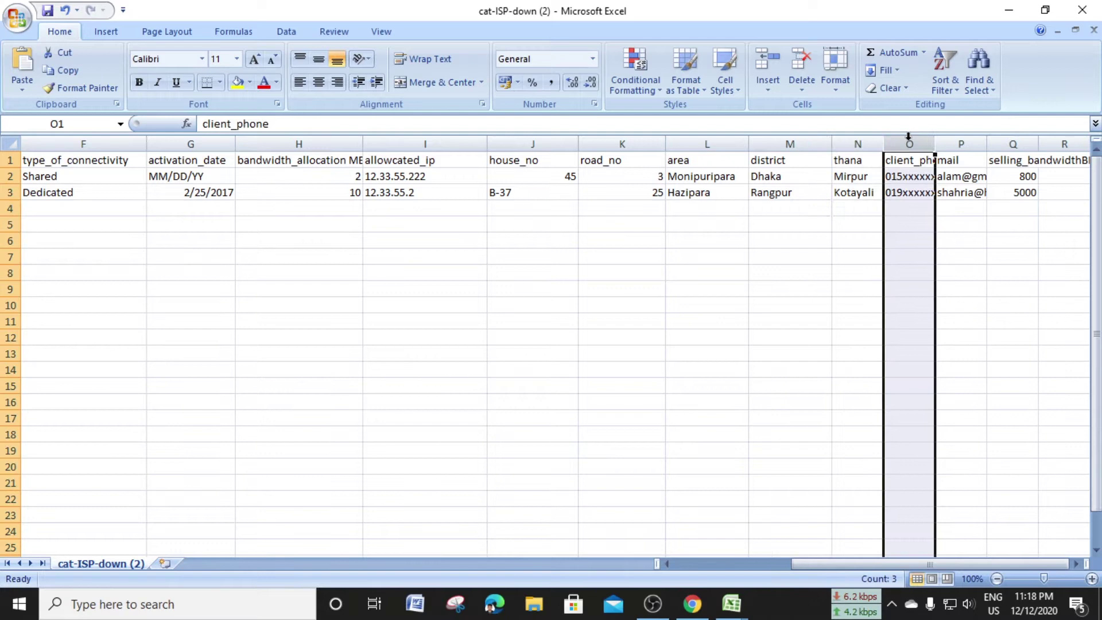
pyautogui.click(952, 140)
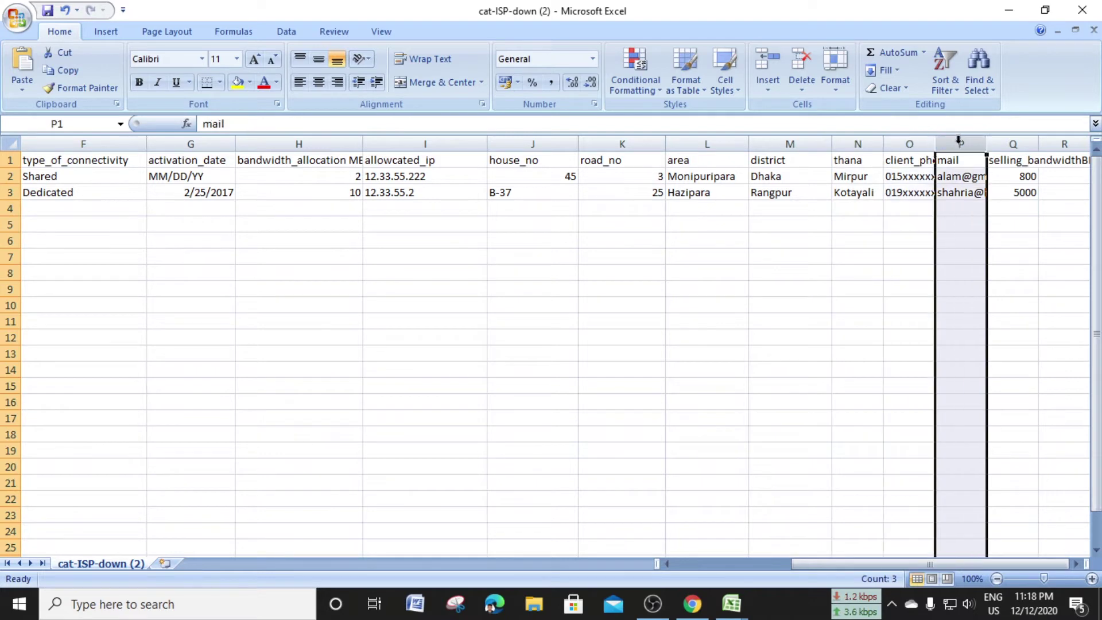
pyautogui.click(1019, 144)
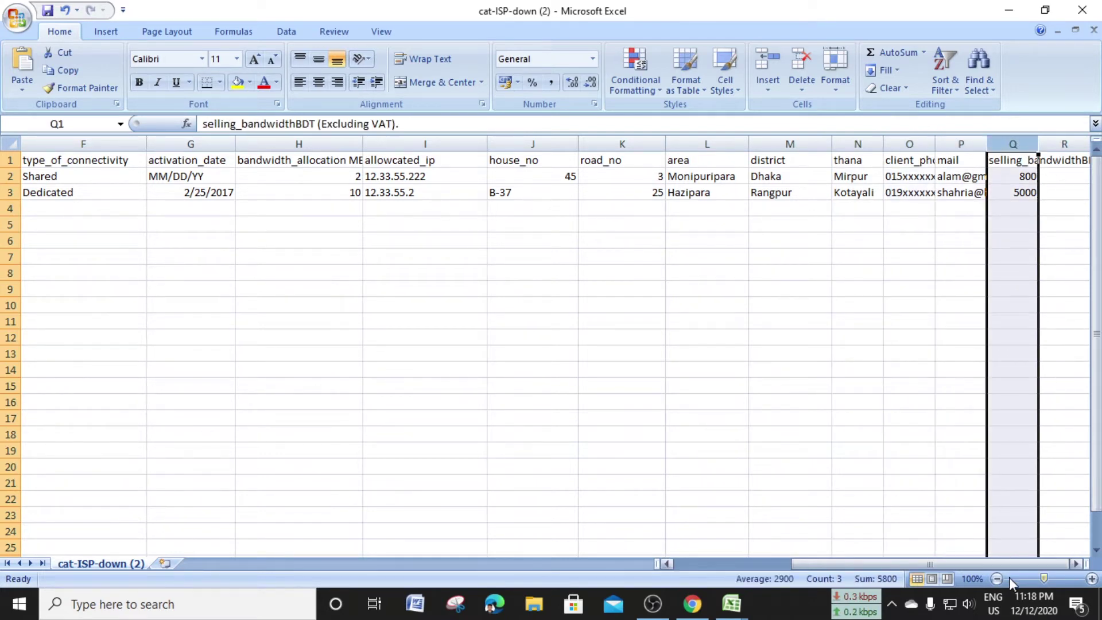
pyautogui.moveTo(1038, 144); pyautogui.dragTo(1078, 144)
# Review the sample row (Maya cyber, Home, Banani, Wired), then close the sample workbook
pyautogui.click(953, 286)
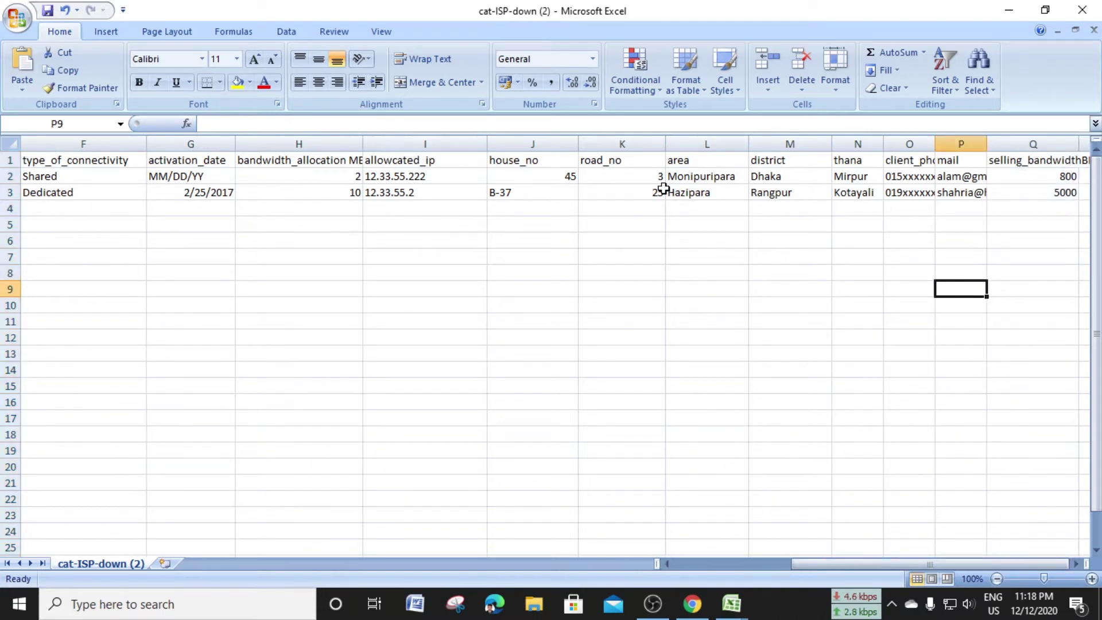
pyautogui.moveTo(1033, 563); pyautogui.dragTo(916, 564)
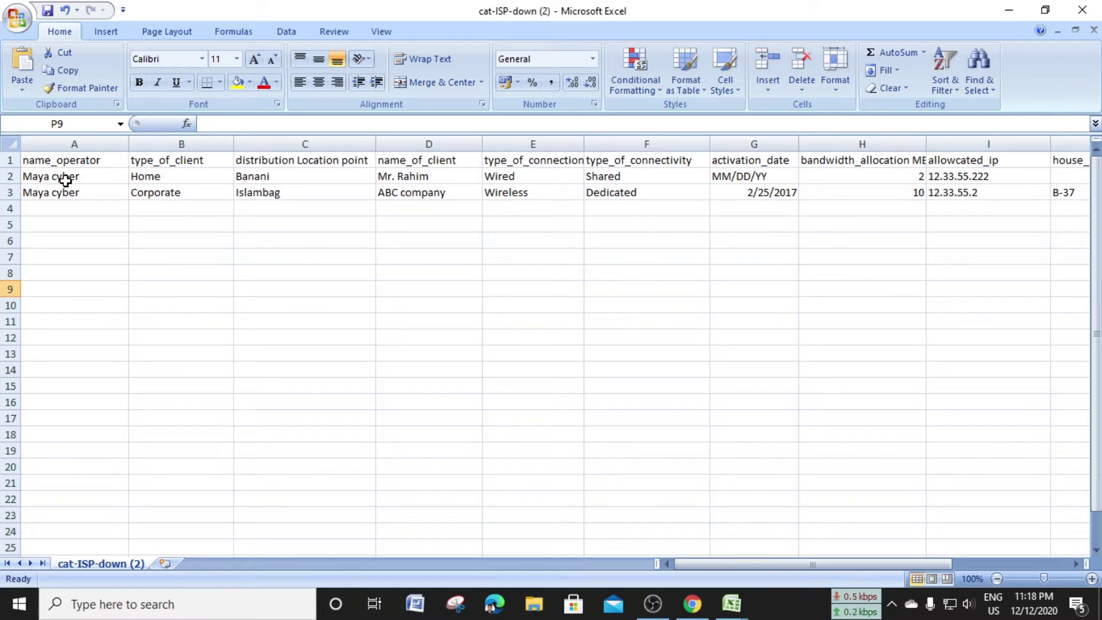
pyautogui.click(76, 180)
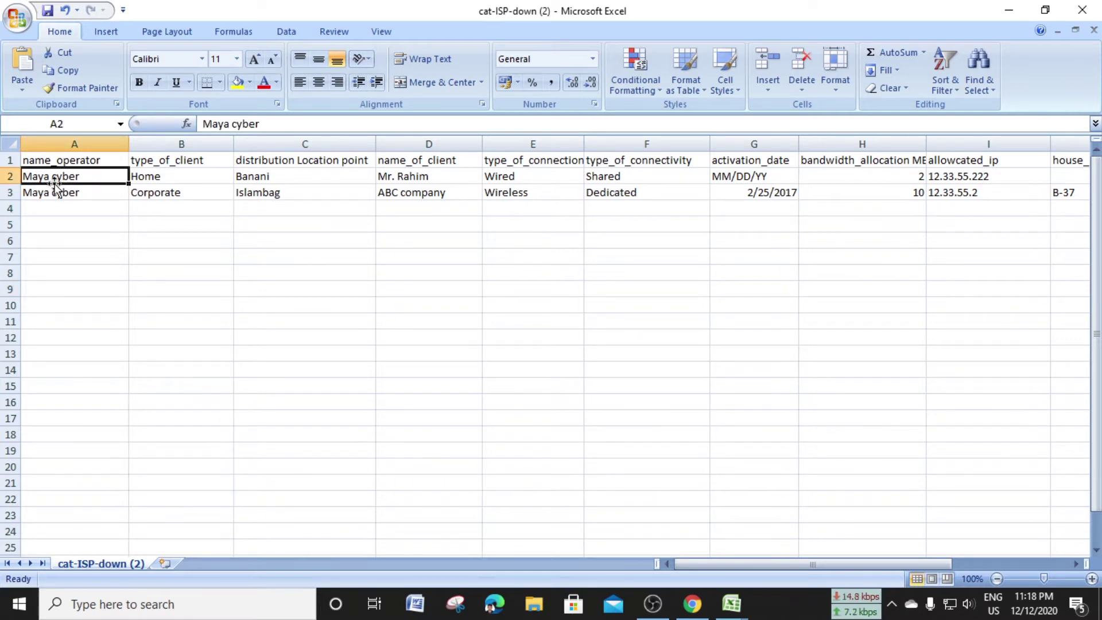
pyautogui.click(164, 183)
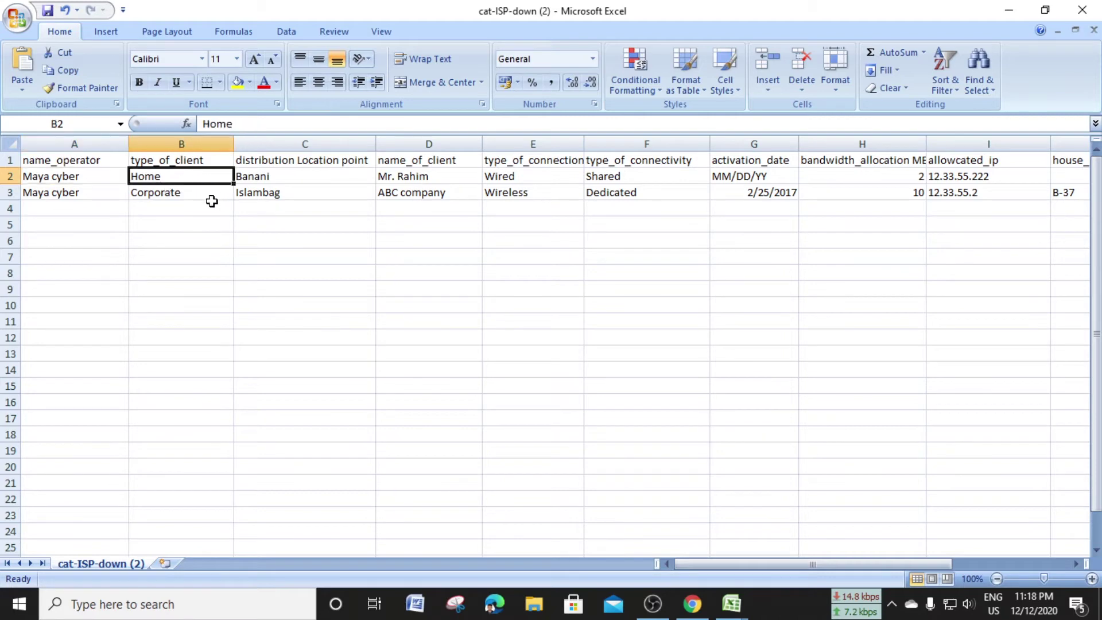
pyautogui.click(270, 183)
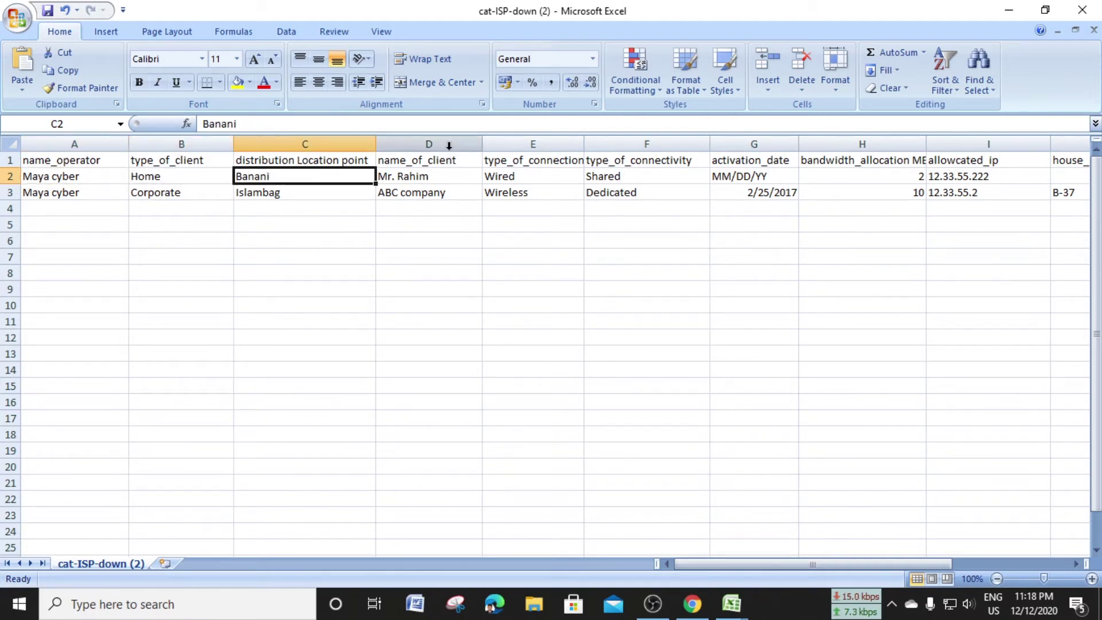
pyautogui.click(448, 178)
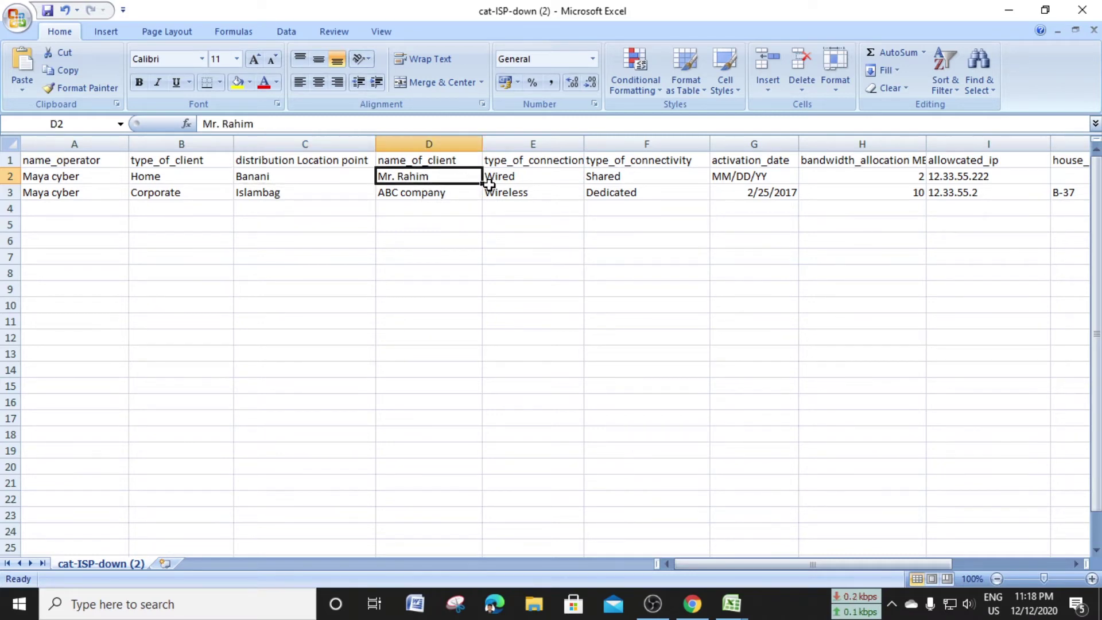
pyautogui.click(542, 178)
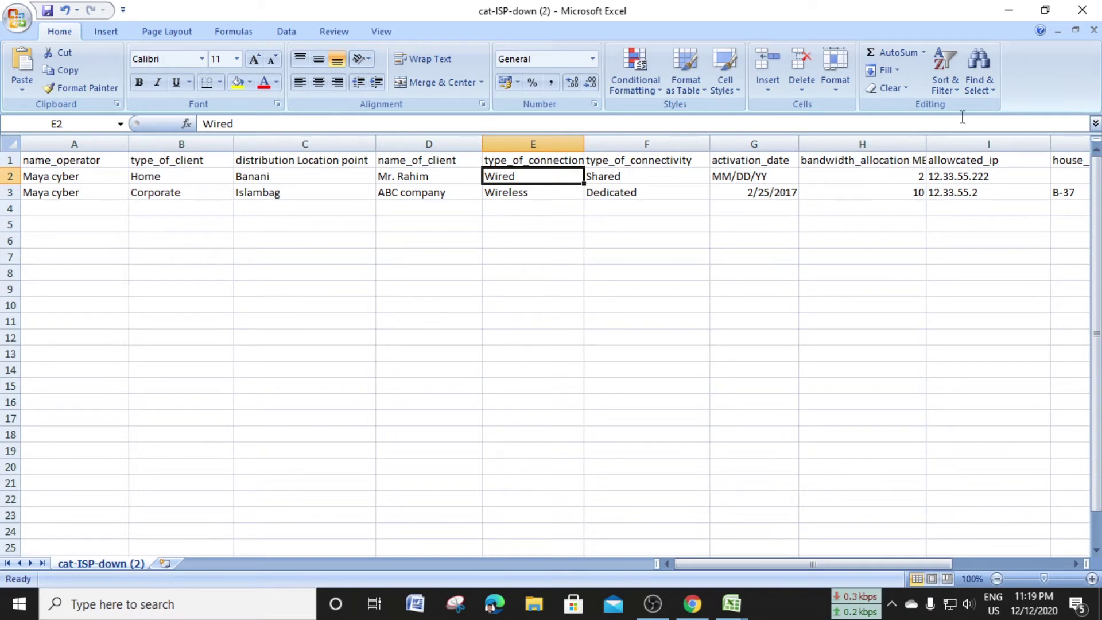
pyautogui.click(1083, 7)
# Discard the sample workbook's changes and scroll the Nov 2020 list to its last row
pyautogui.click(553, 343)
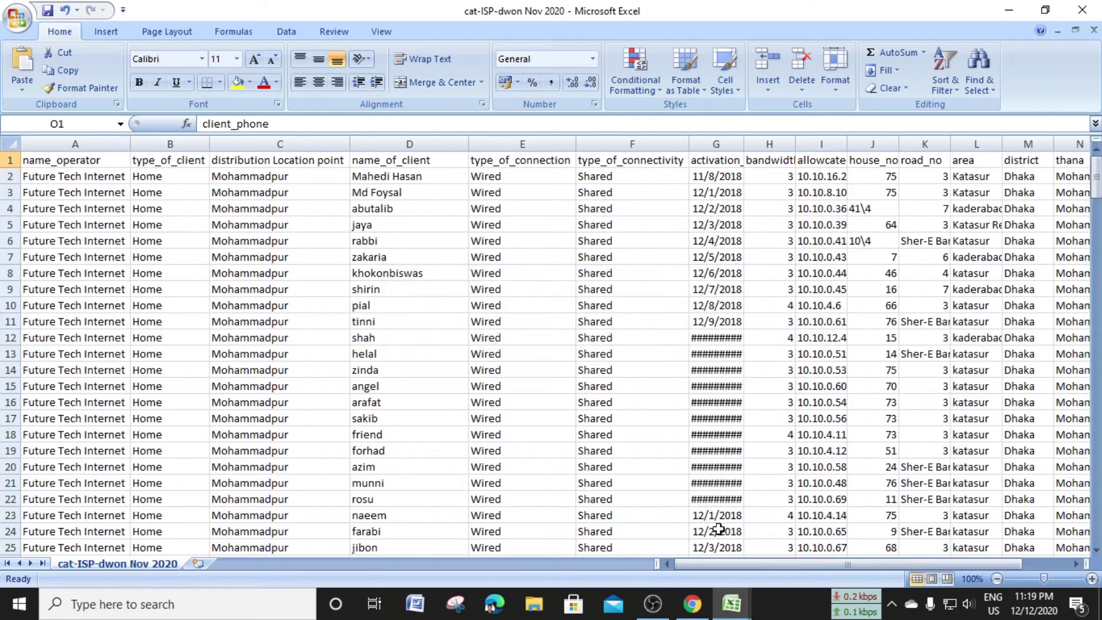
pyautogui.scroll(-20, 865, 418)
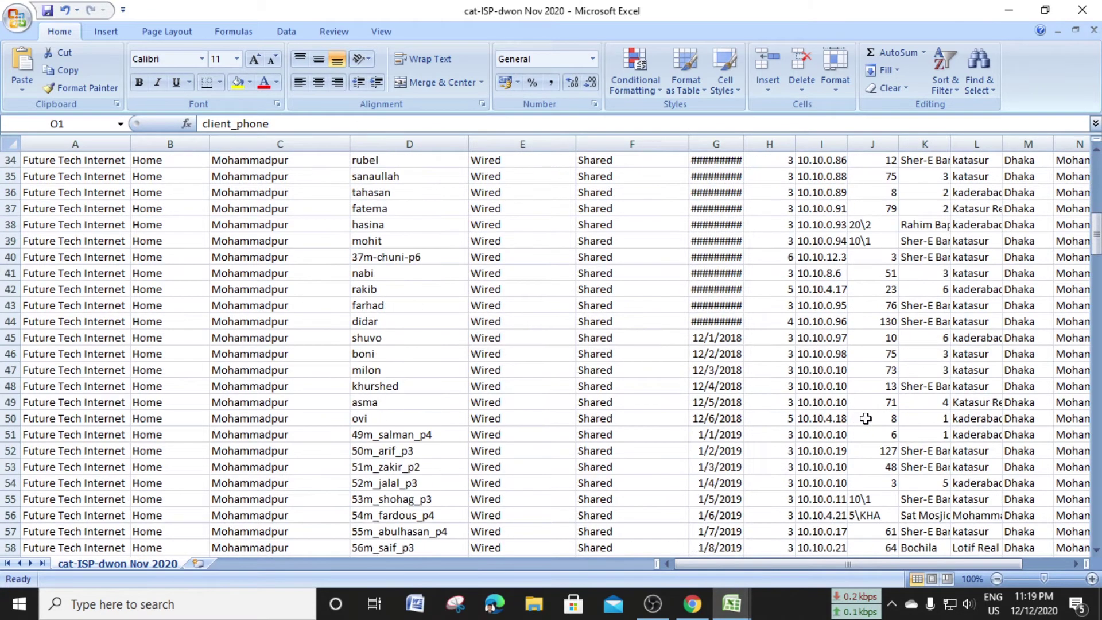
pyautogui.scroll(-20, 865, 419)
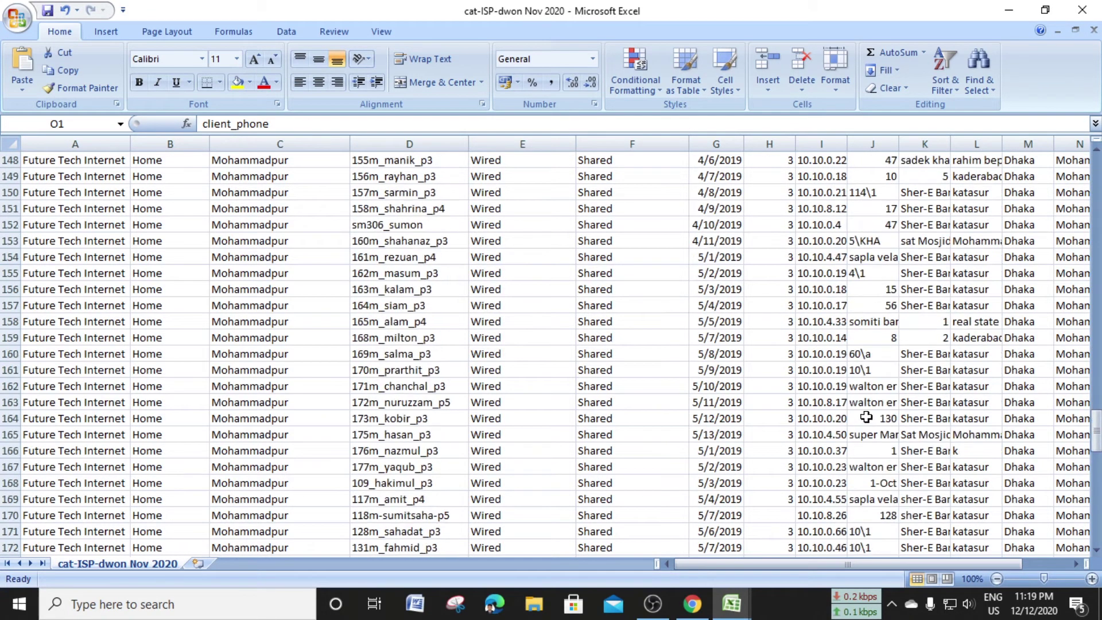
pyautogui.scroll(-11, 866, 418)
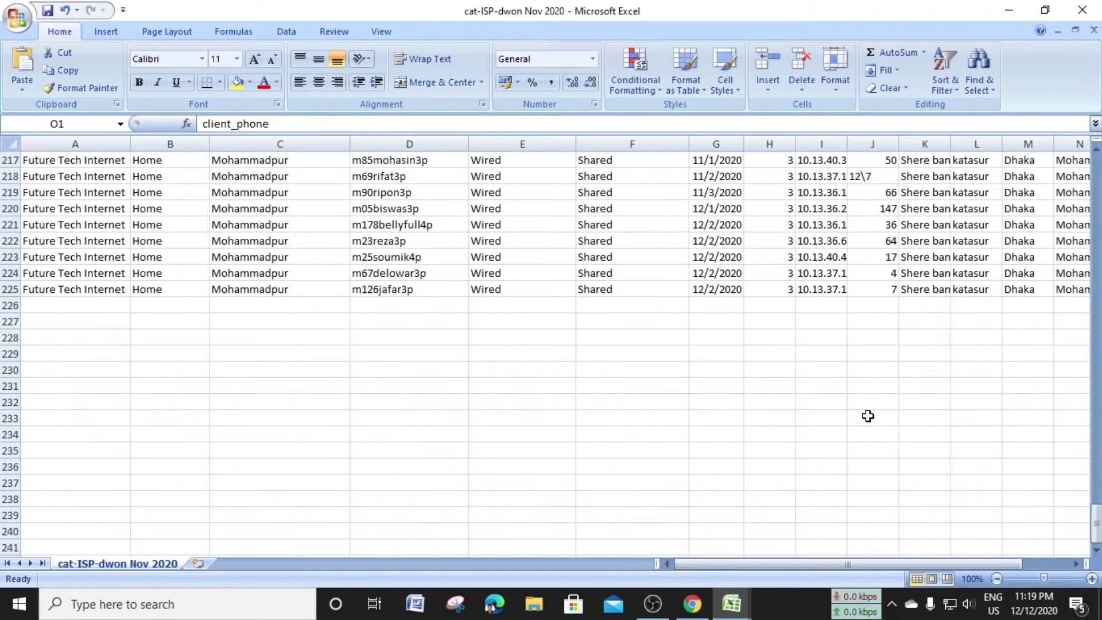
pyautogui.scroll(4, 866, 418)
pyautogui.scroll(-5, 868, 415)
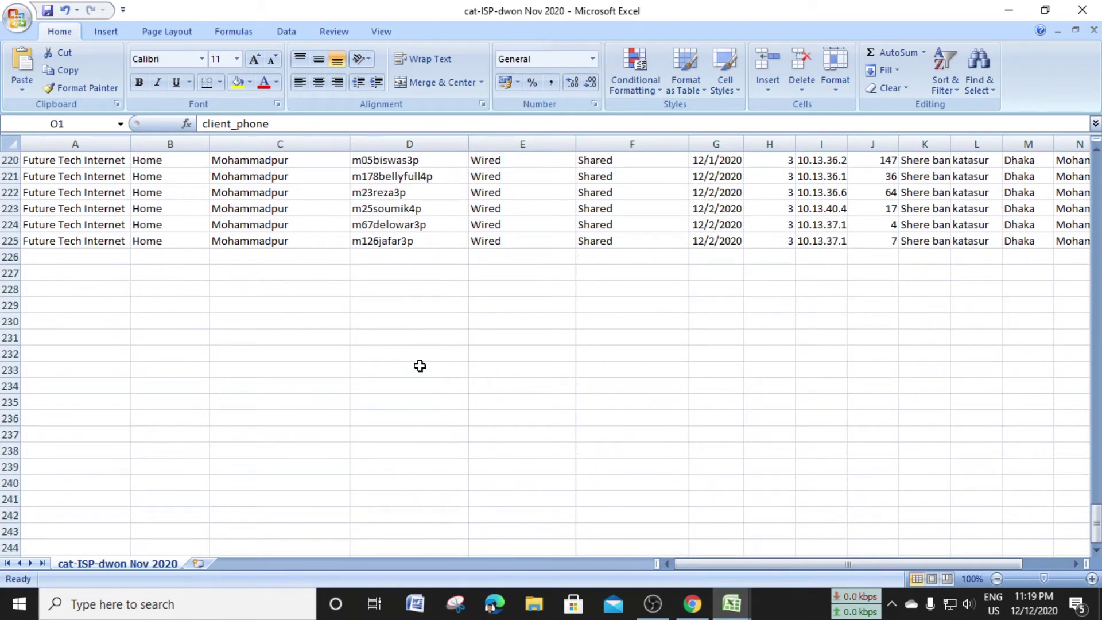
pyautogui.scroll(-1, 436, 370)
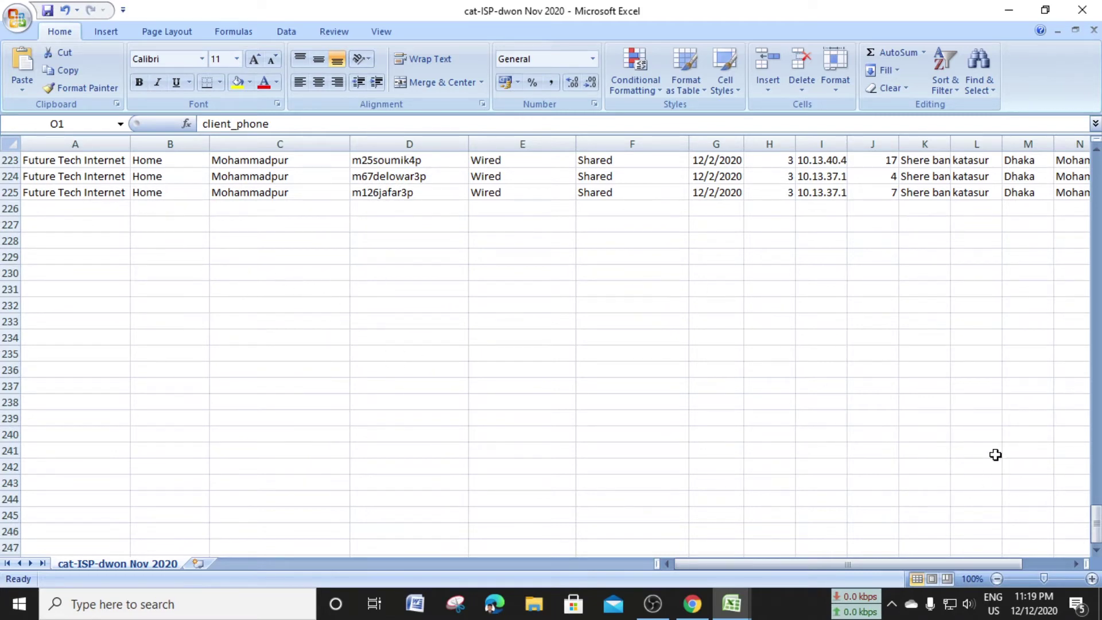
# Move along empty row 226 from A226 to the client name cell D226
pyautogui.click(89, 208)
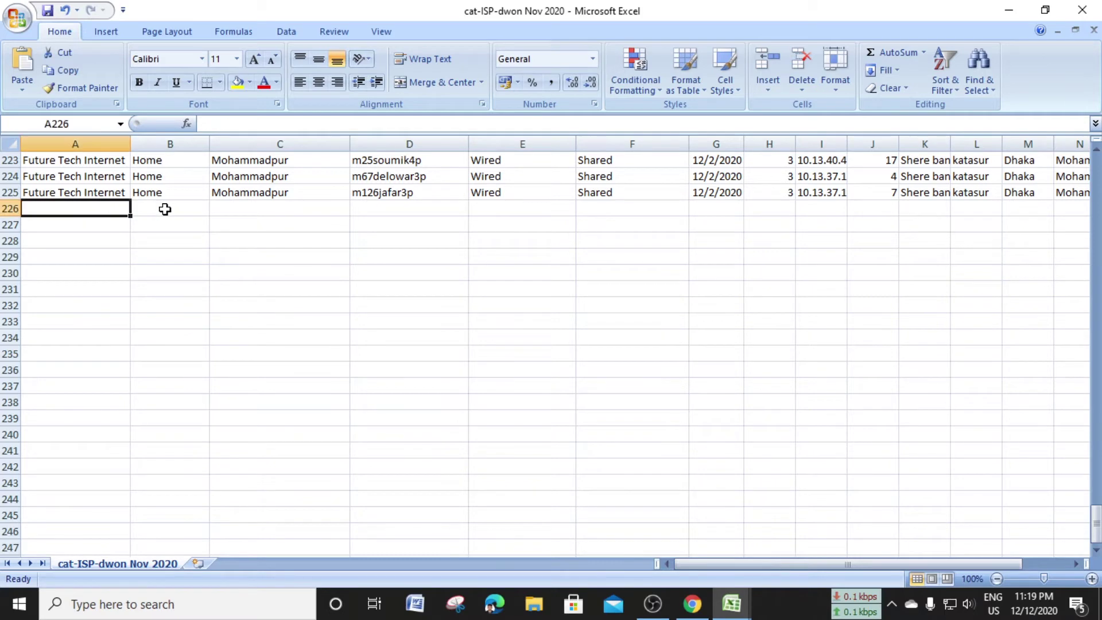
pyautogui.click(165, 210)
pyautogui.click(238, 209)
pyautogui.click(374, 208)
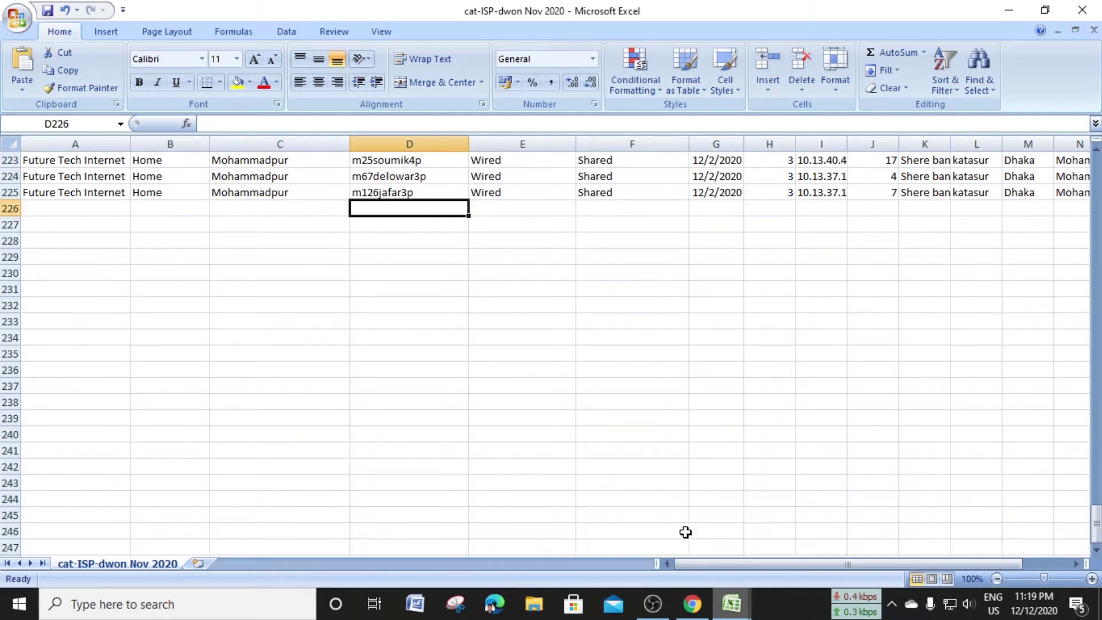
pyautogui.moveTo(732, 603)
pyautogui.click(794, 545)
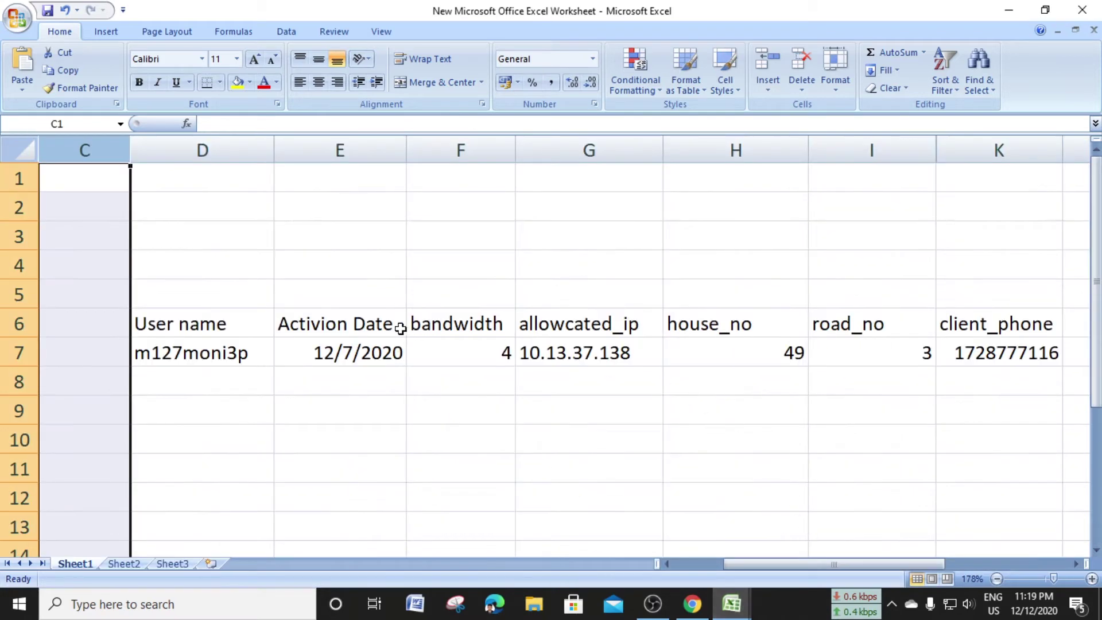
pyautogui.doubleClick(184, 354)
pyautogui.doubleClick(188, 355)
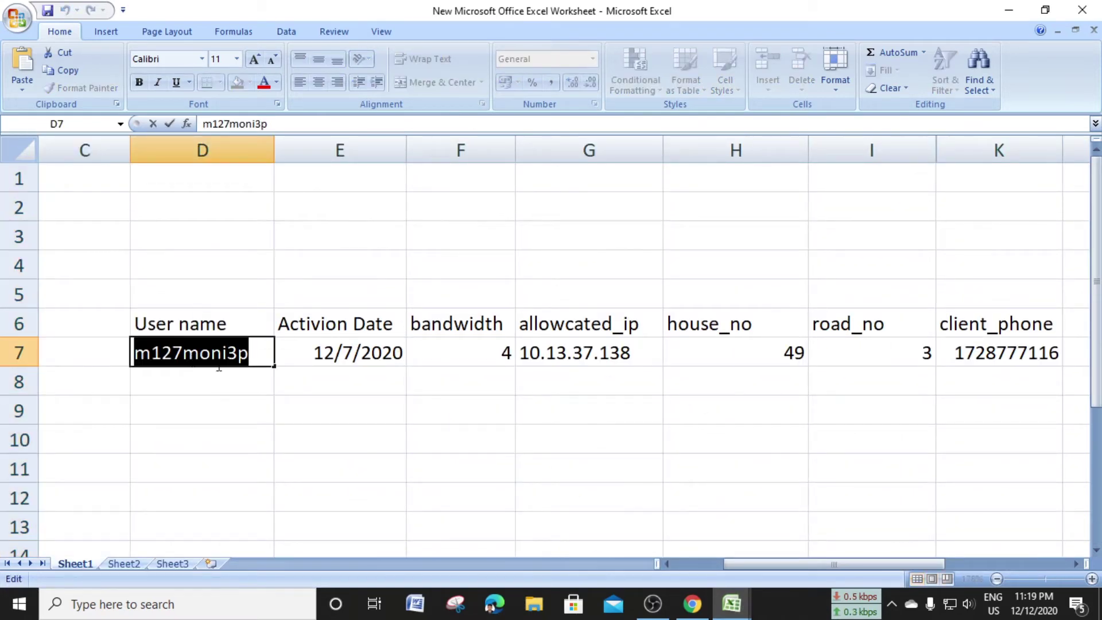
pyautogui.moveTo(731, 602)
pyautogui.click(622, 548)
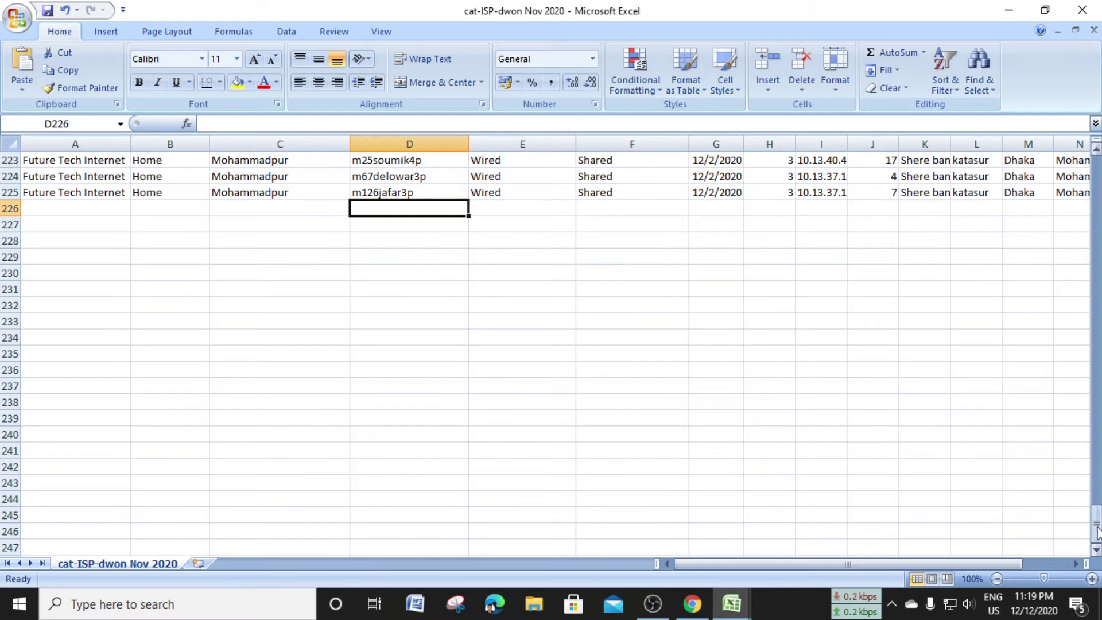
pyautogui.moveTo(1096, 531); pyautogui.dragTo(1086, 172)
pyautogui.moveTo(1086, 134); pyautogui.dragTo(1086, 134)
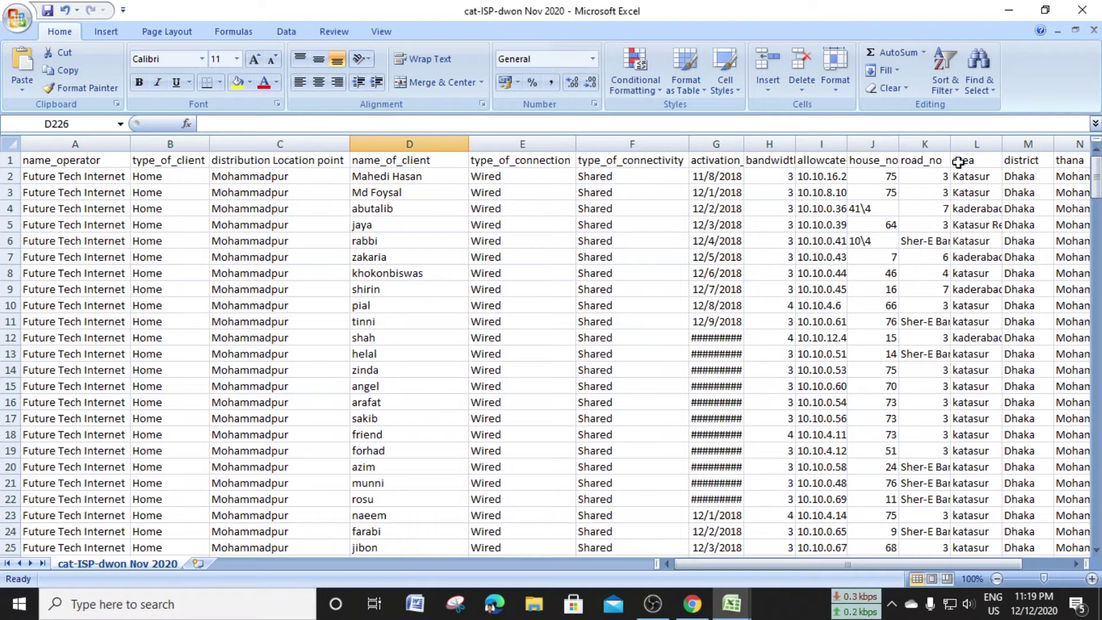
pyautogui.moveTo(1089, 178); pyautogui.dragTo(1094, 187)
pyautogui.moveTo(1096, 445); pyautogui.dragTo(1096, 519)
pyautogui.scroll(-6, 664, 365)
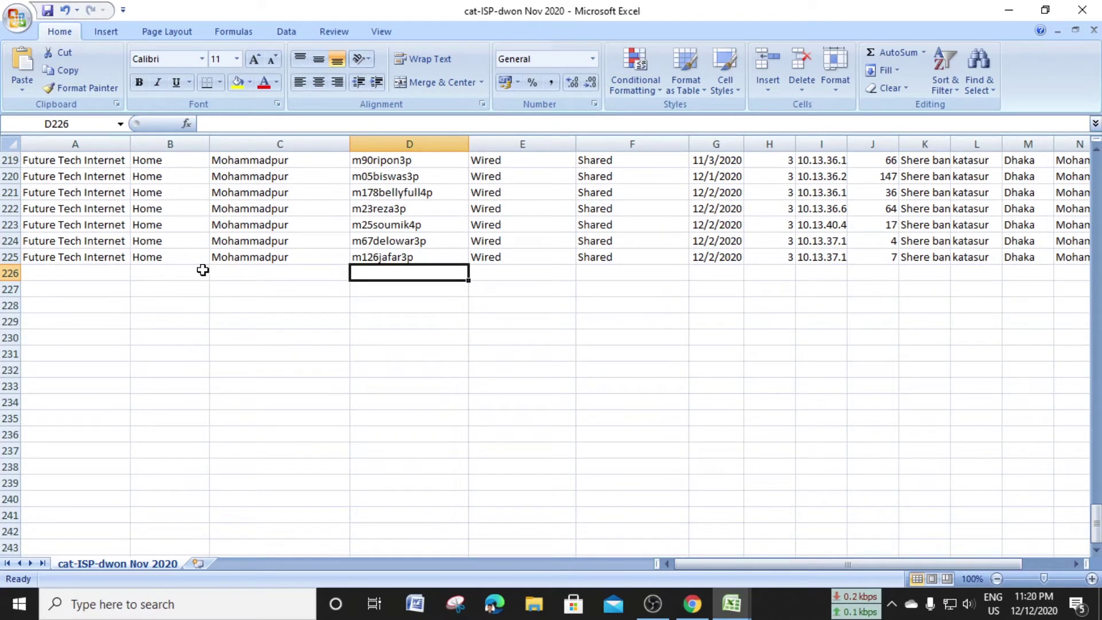
# Copy Future Tech Internet, Home and Mohammadpur down from row 225 into A226:C226
pyautogui.click(97, 152)
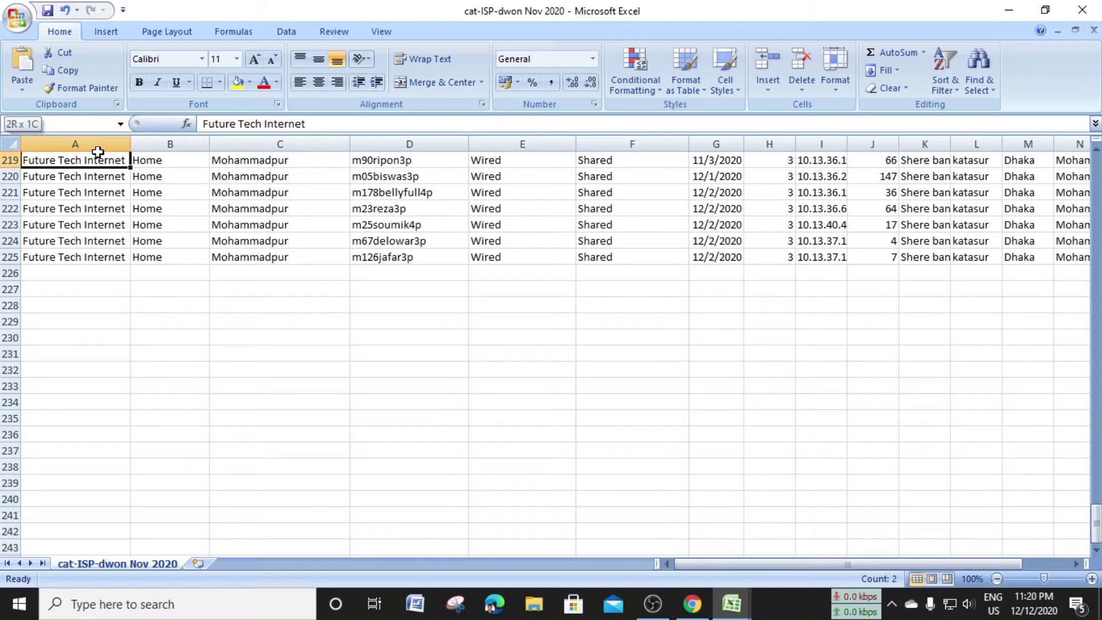
pyautogui.click(119, 262)
pyautogui.moveTo(129, 264); pyautogui.dragTo(129, 279)
pyautogui.click(192, 258)
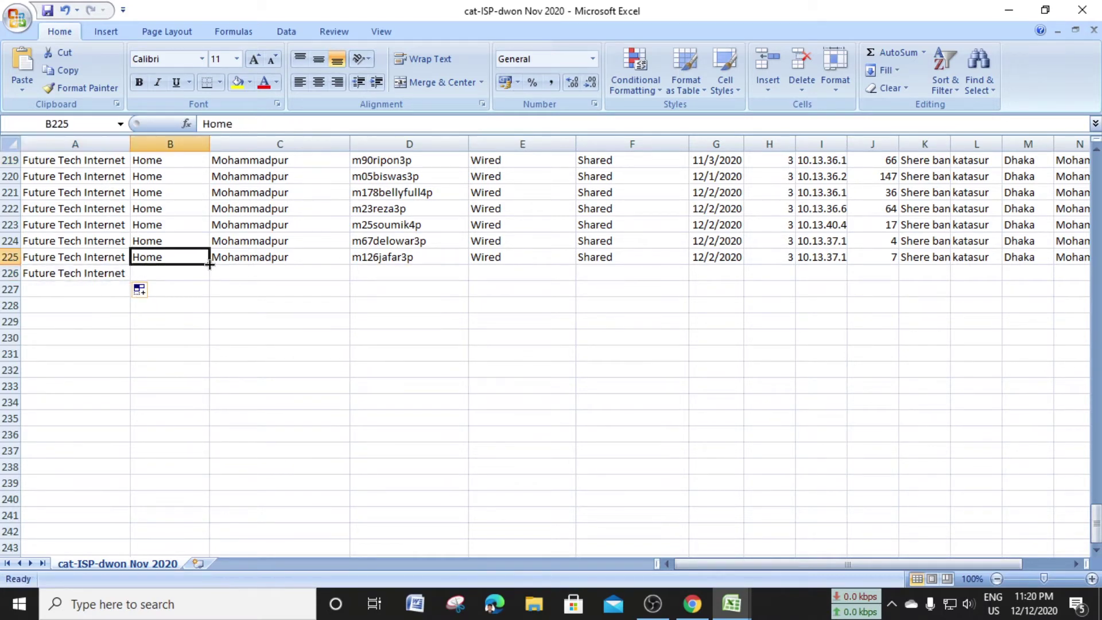
pyautogui.moveTo(208, 264); pyautogui.dragTo(207, 274)
pyautogui.click(281, 259)
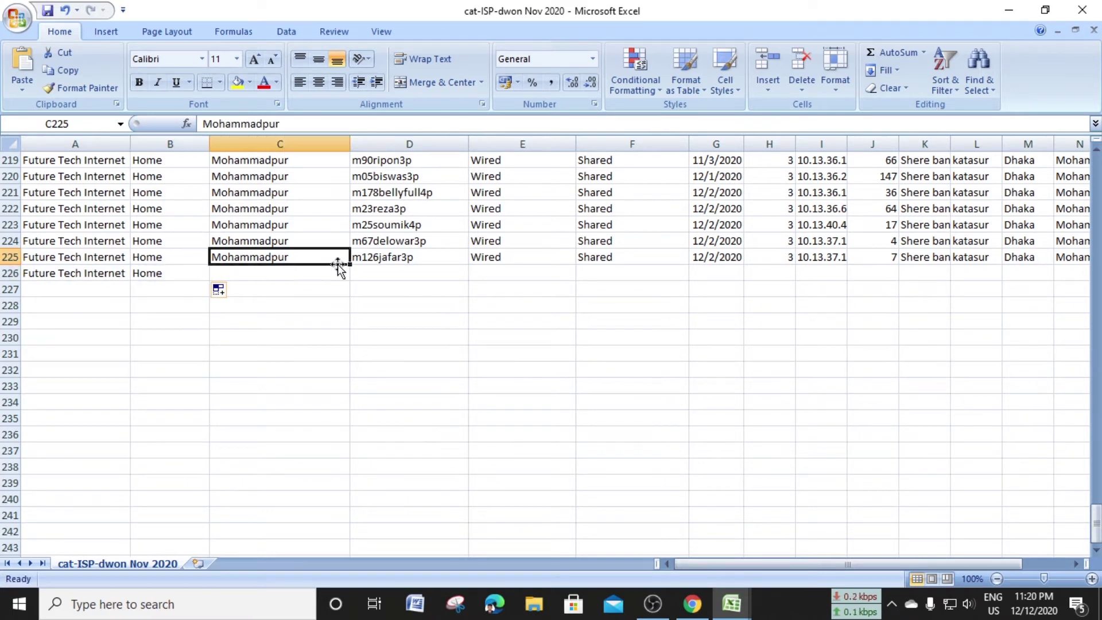
pyautogui.moveTo(349, 267); pyautogui.dragTo(351, 276)
# Enter the new client's user name in D226 and copy Wired and Shared down into E226:F226
pyautogui.click(420, 259)
pyautogui.click(417, 276)
pyautogui.press('BackSpace')
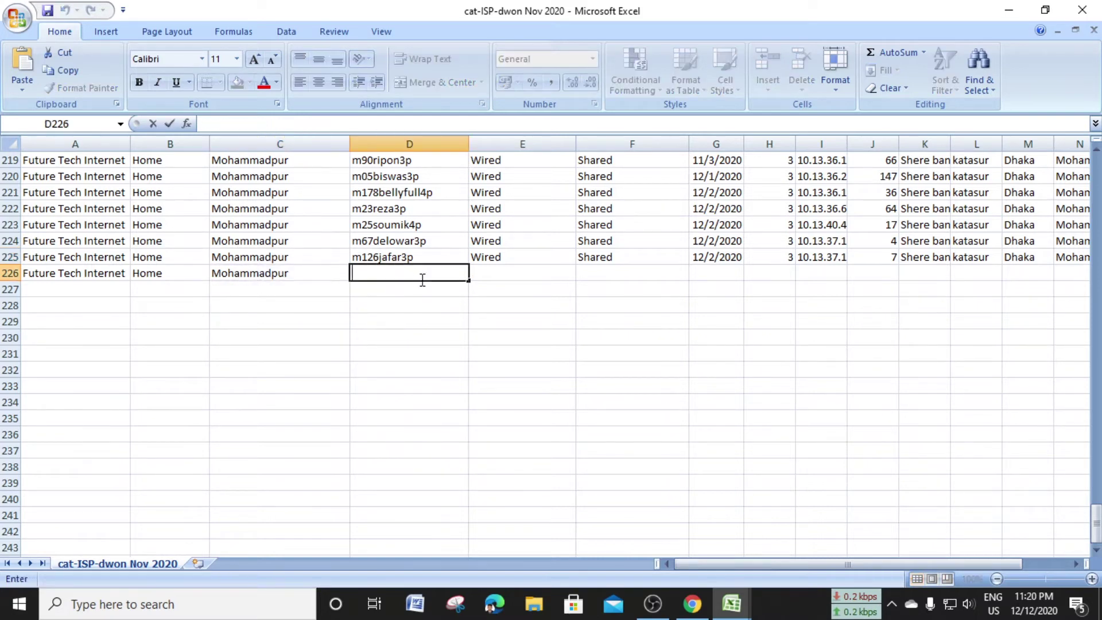
pyautogui.write('m127moni3p')
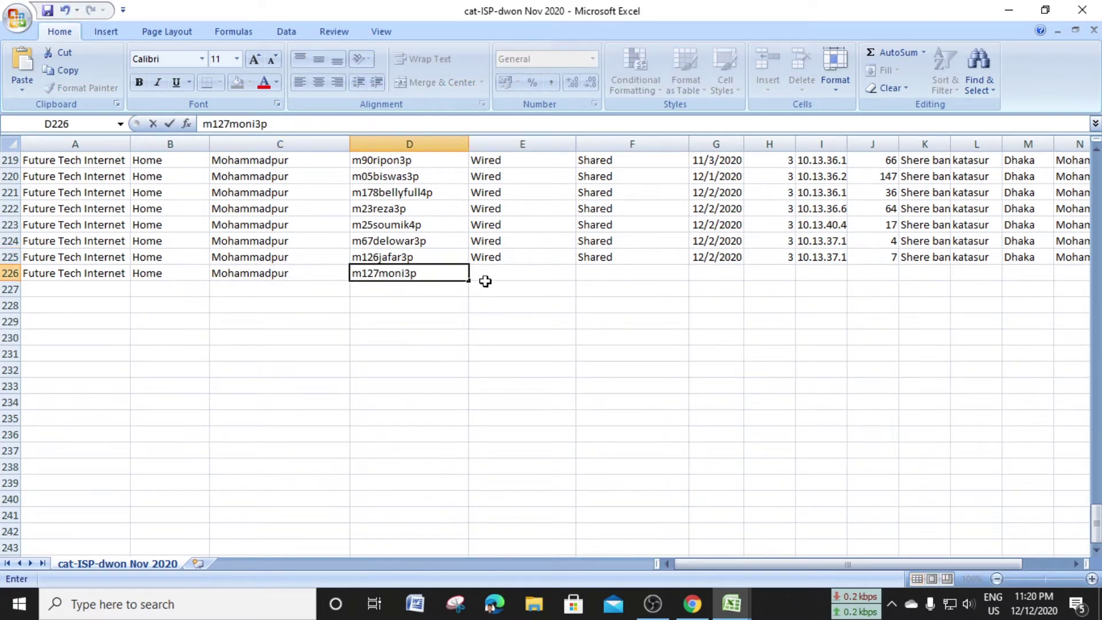
pyautogui.click(485, 258)
pyautogui.moveTo(576, 264); pyautogui.dragTo(577, 279)
pyautogui.click(635, 258)
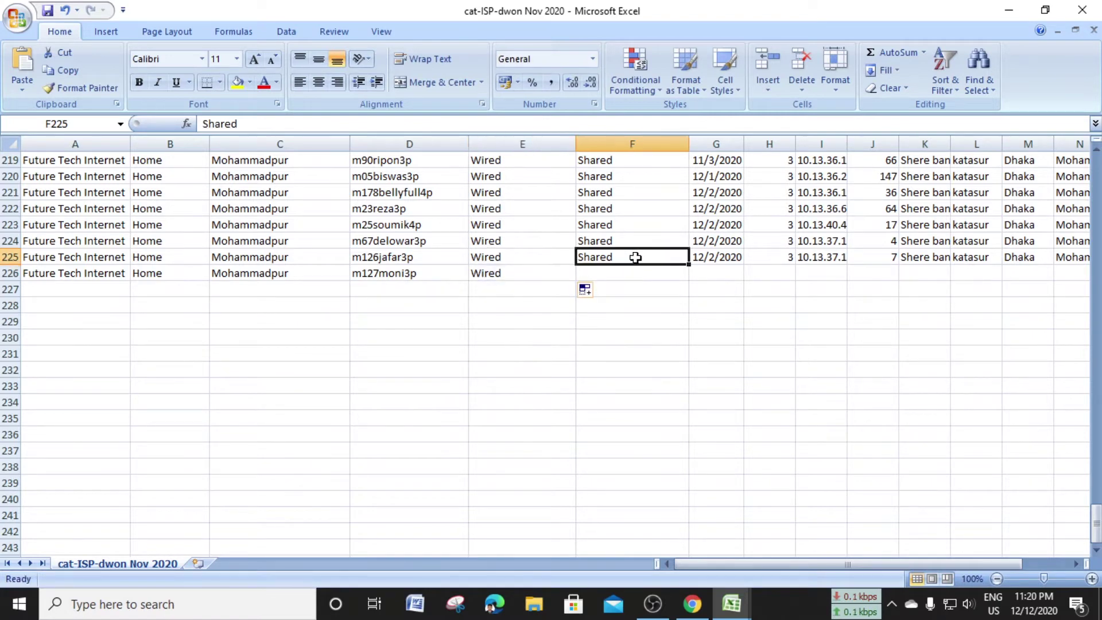
pyautogui.moveTo(689, 264); pyautogui.dragTo(692, 280)
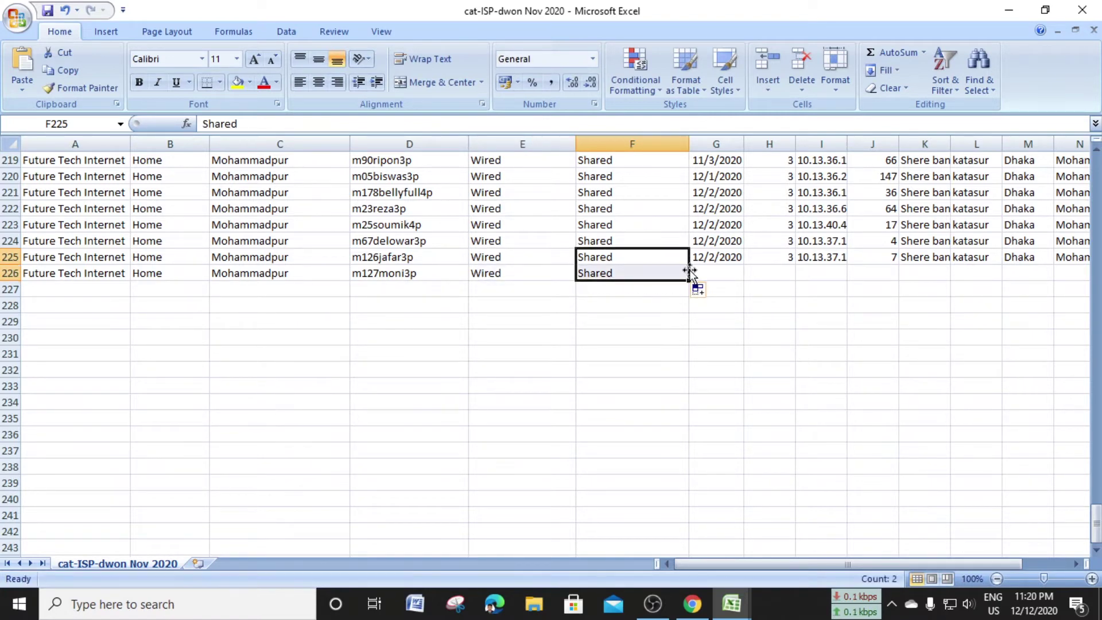
pyautogui.click(726, 270)
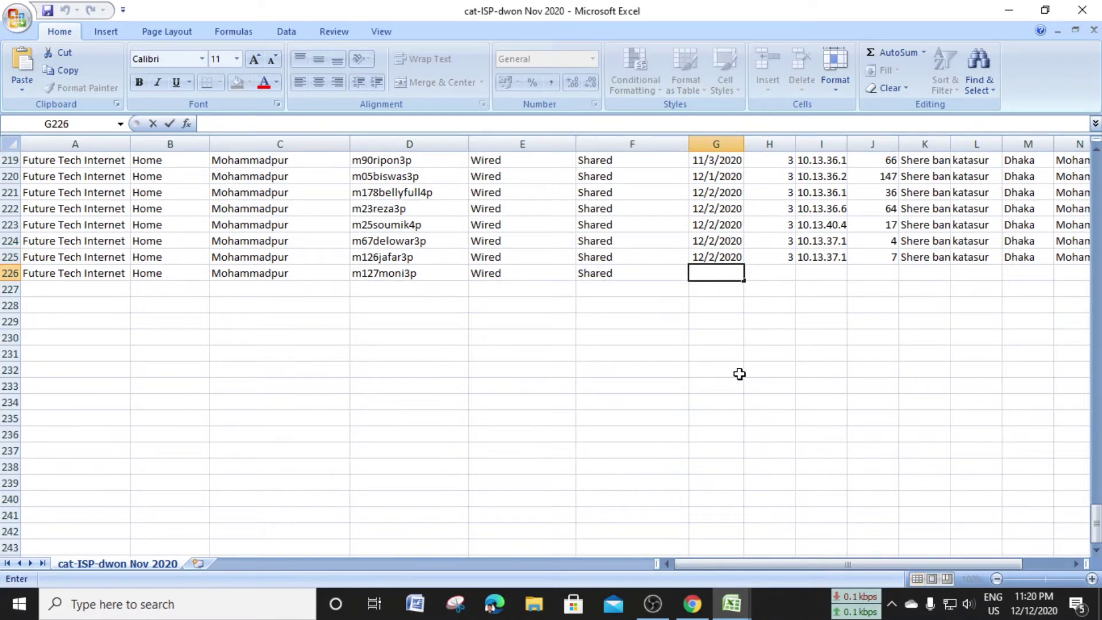
pyautogui.click(731, 603)
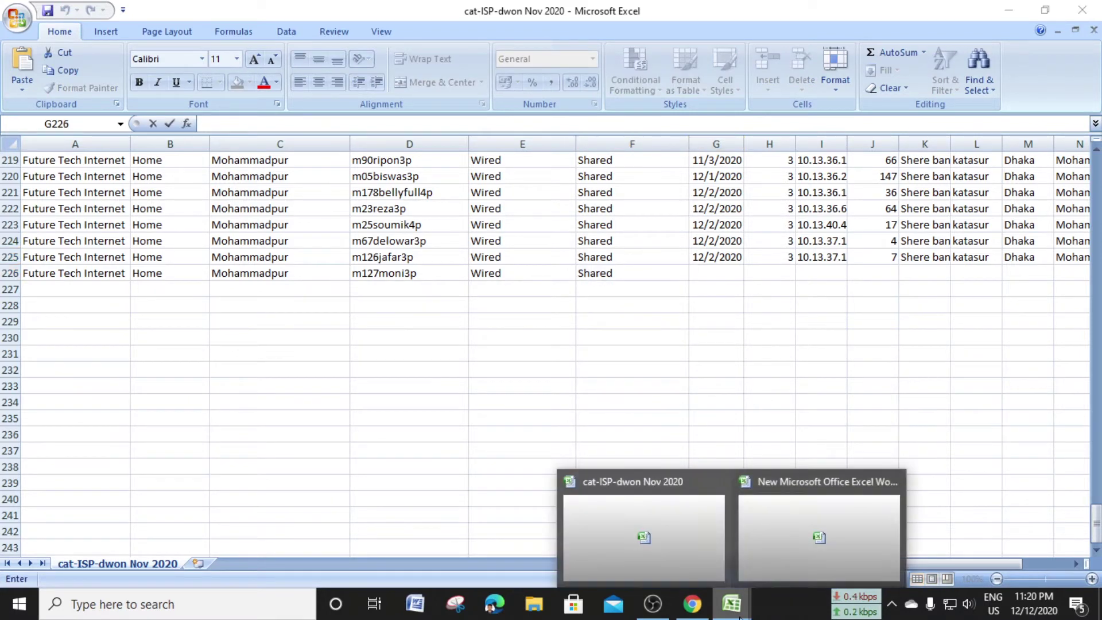
# Enter activation date 12/7/2020 in G226 and bandwidth 4 in H226
pyautogui.click(661, 538)
pyautogui.click(794, 536)
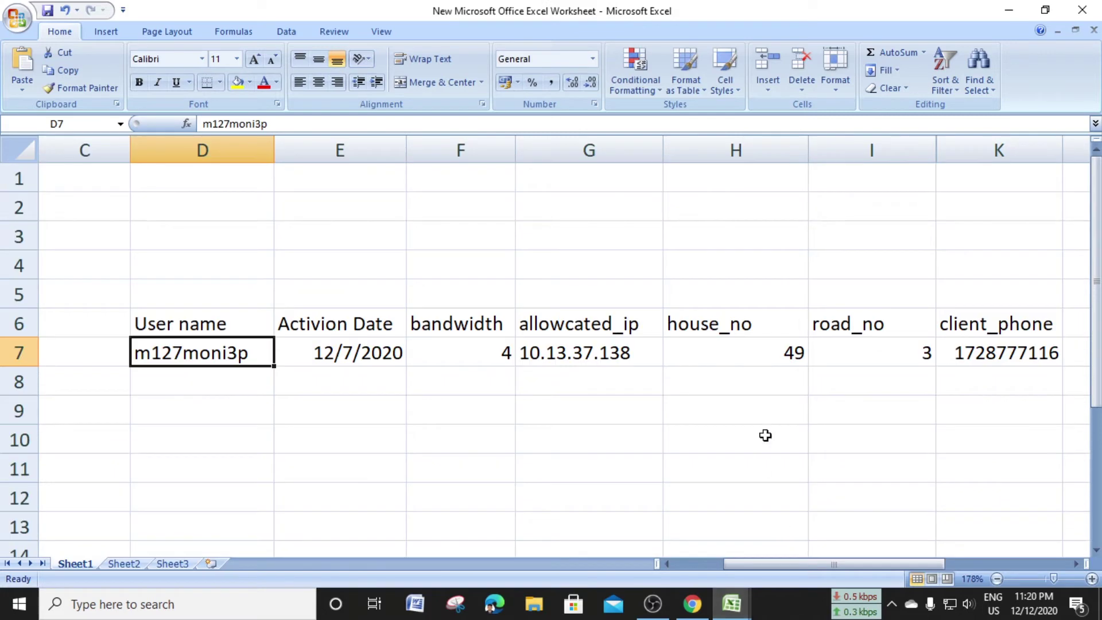
pyautogui.click(356, 357)
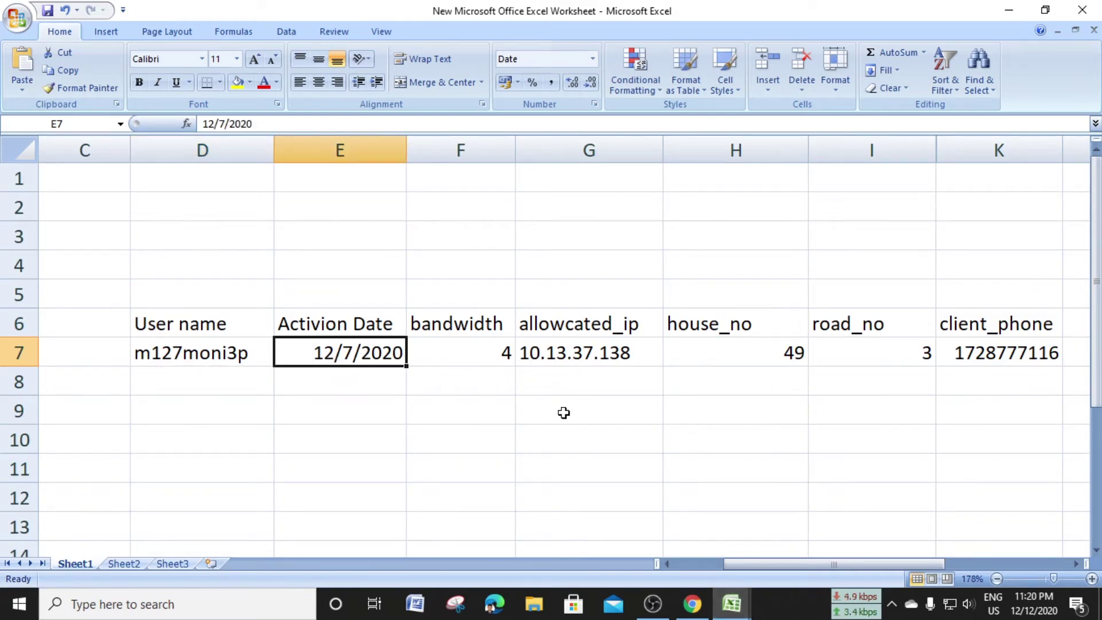
pyautogui.click(731, 602)
pyautogui.click(656, 539)
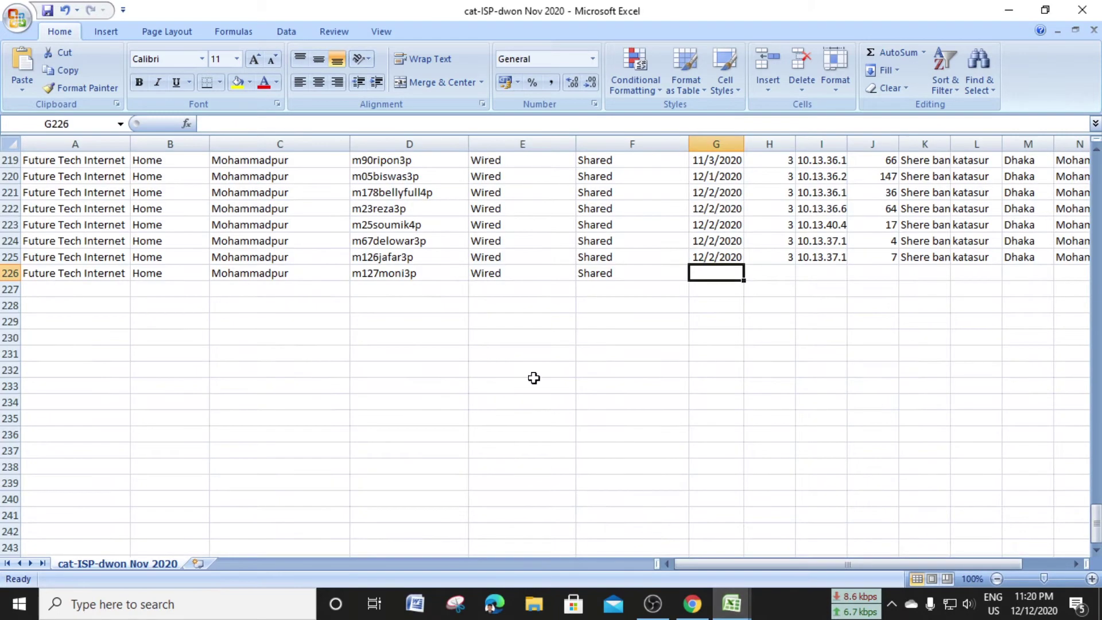
pyautogui.doubleClick(714, 274)
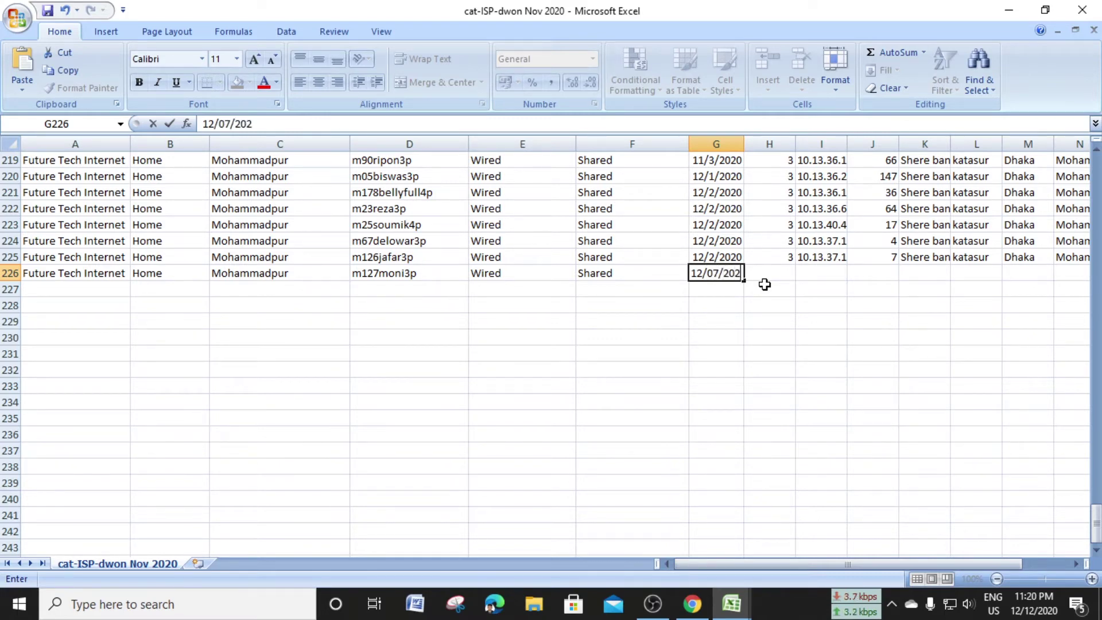
pyautogui.click(785, 256)
pyautogui.click(783, 276)
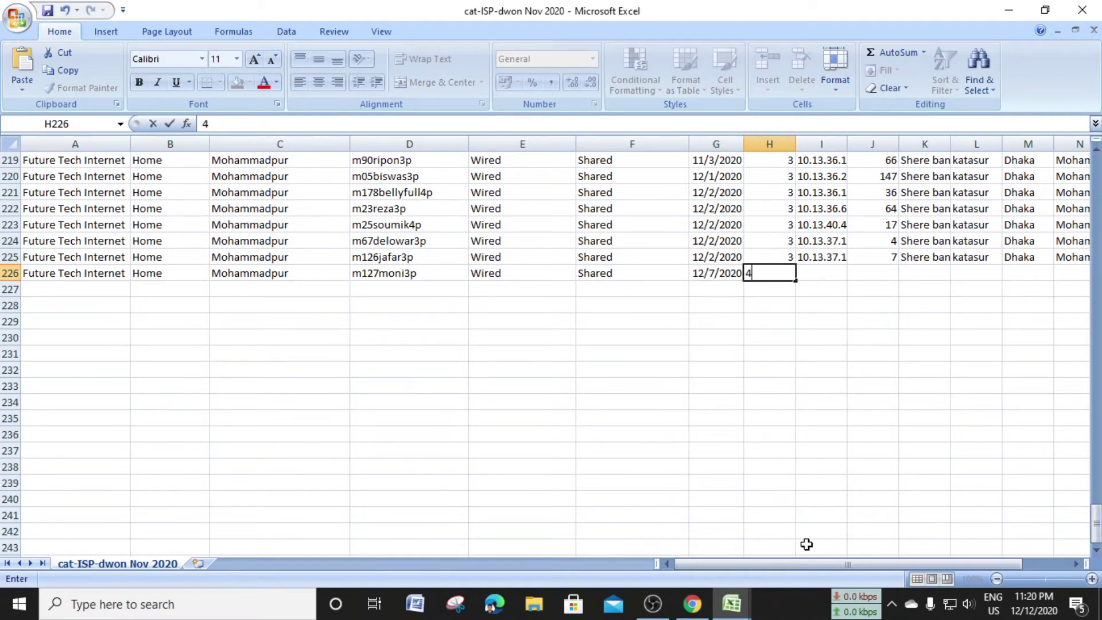
pyautogui.press('Tab')
# Copy IP 10.13.37.138 from the client details sheet and paste it into I226
pyautogui.moveTo(737, 607)
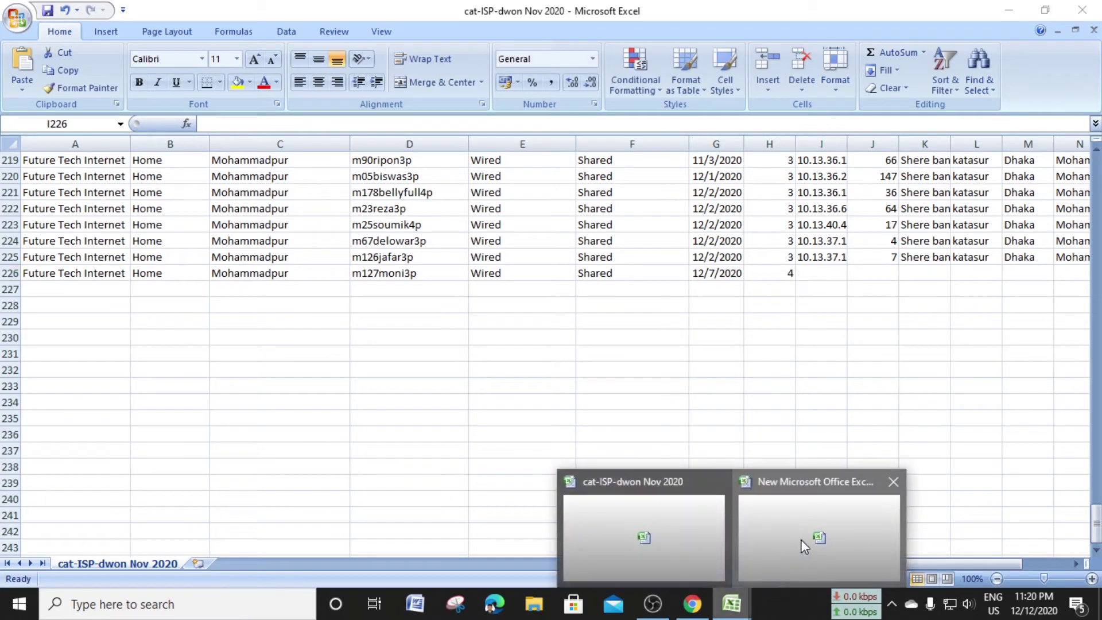
pyautogui.click(801, 539)
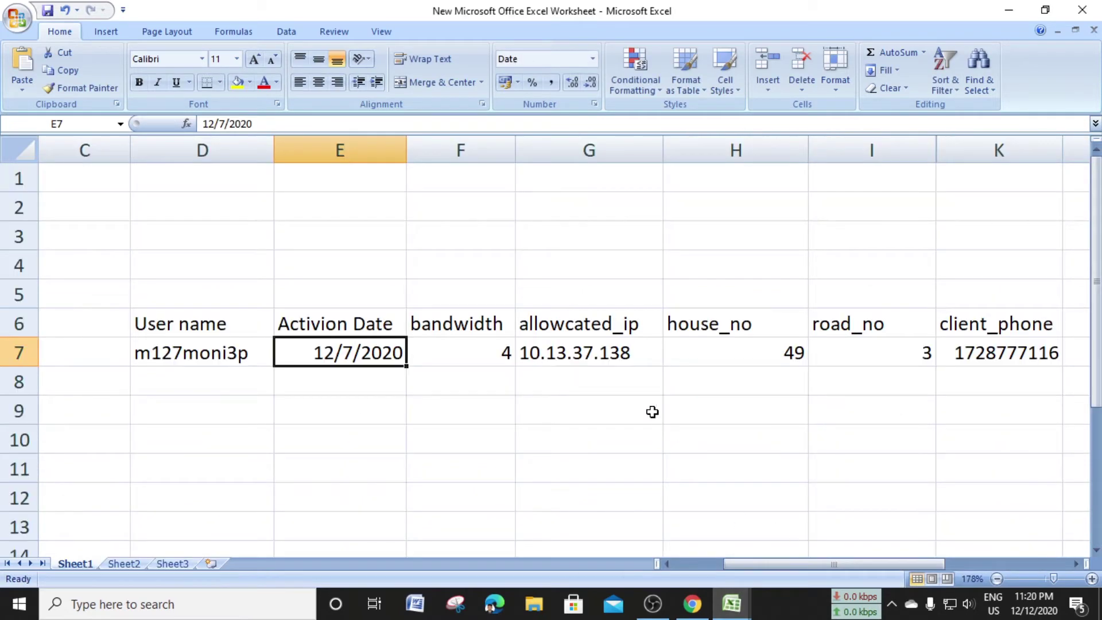
pyautogui.click(600, 353)
pyautogui.doubleClick(600, 352)
pyautogui.doubleClick(599, 352)
pyautogui.hotkey('ctrl', 'c')
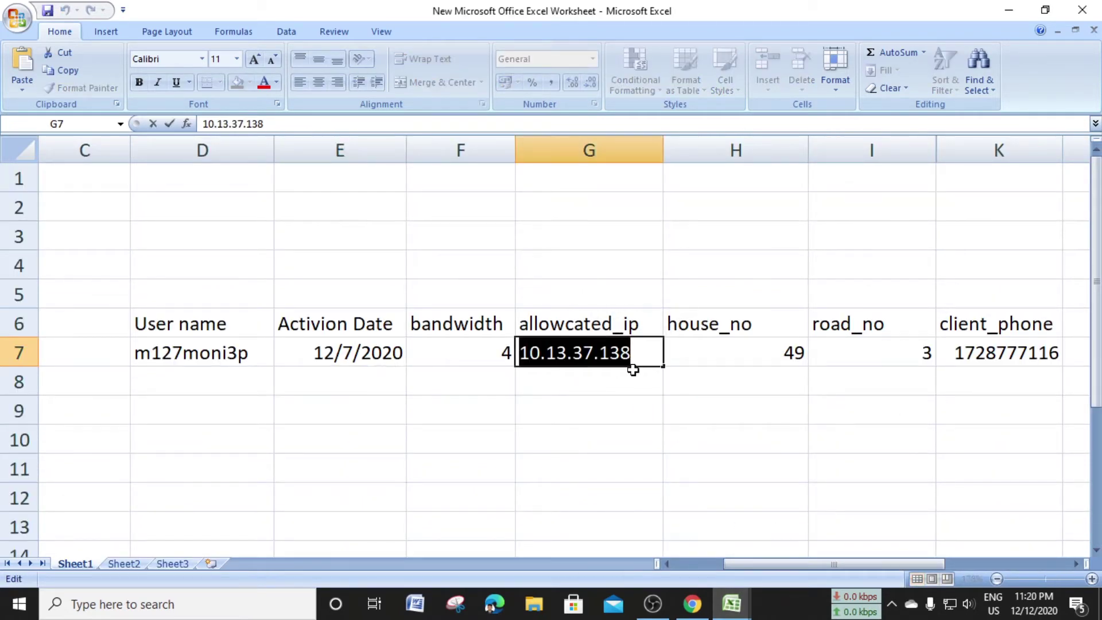
pyautogui.click(732, 603)
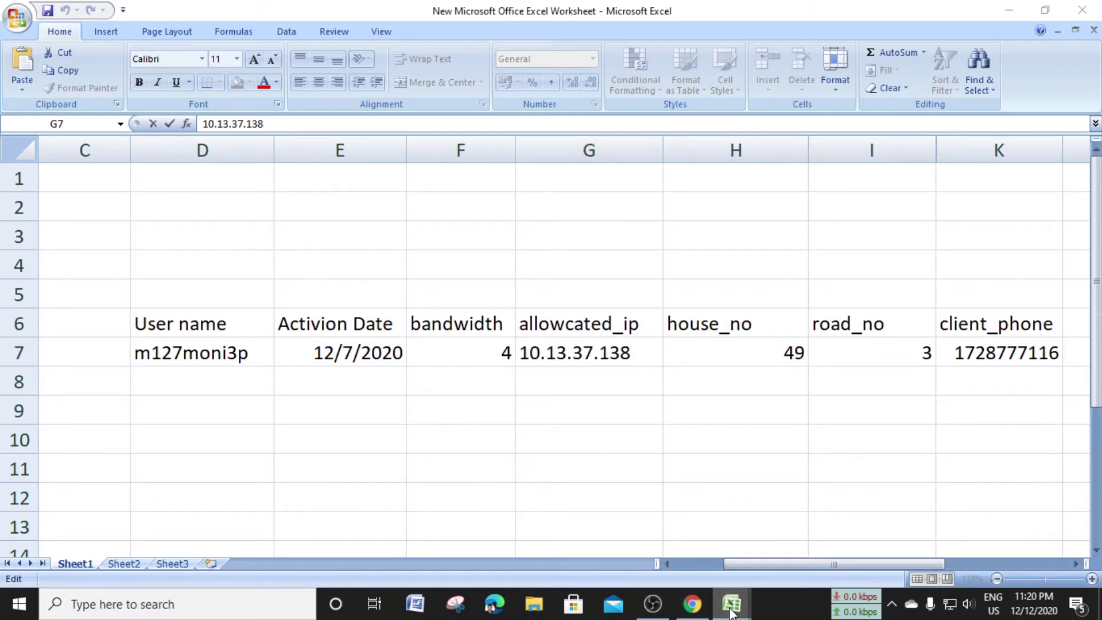
pyautogui.click(675, 557)
pyautogui.doubleClick(833, 273)
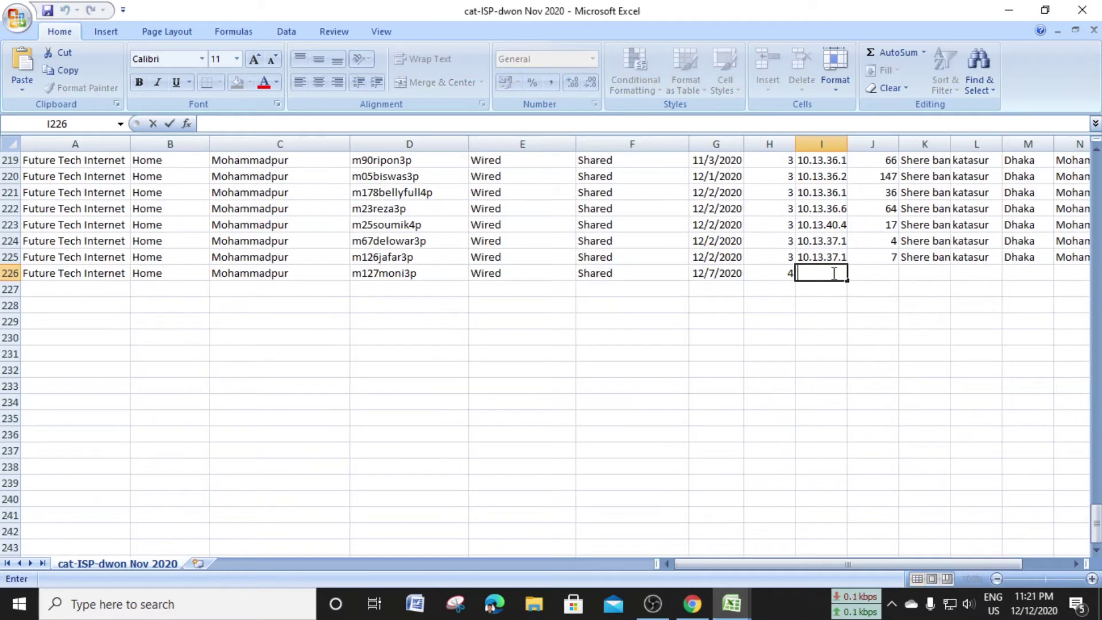
pyautogui.hotkey('ctrl', 'v')
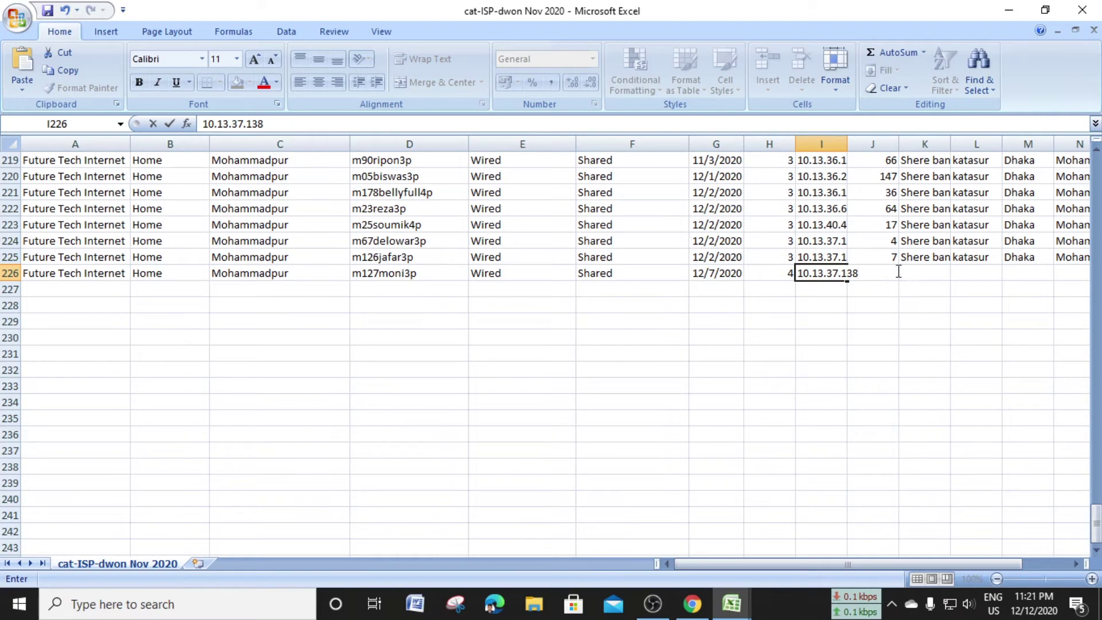
pyautogui.press('F2')
pyautogui.click(868, 270)
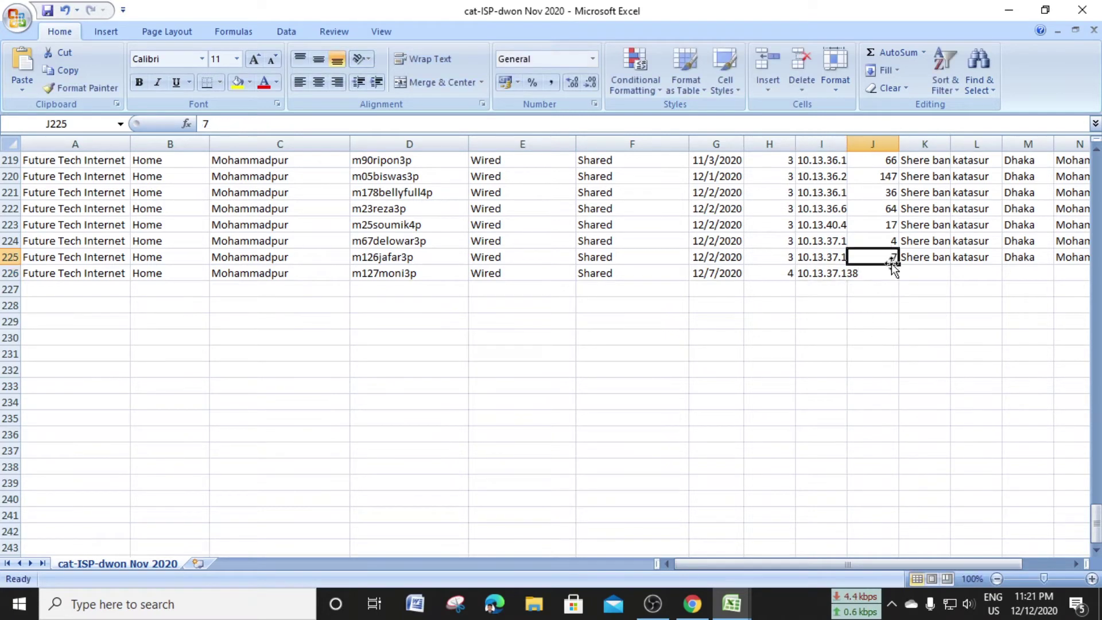
pyautogui.moveTo(731, 603)
pyautogui.click(817, 566)
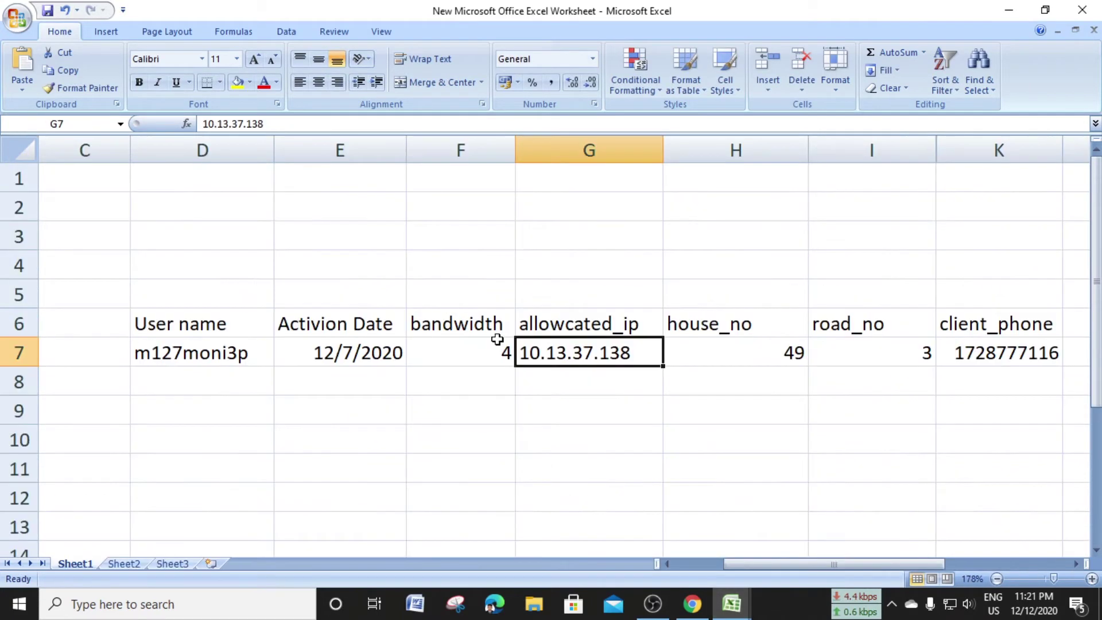
pyautogui.click(791, 351)
pyautogui.click(733, 603)
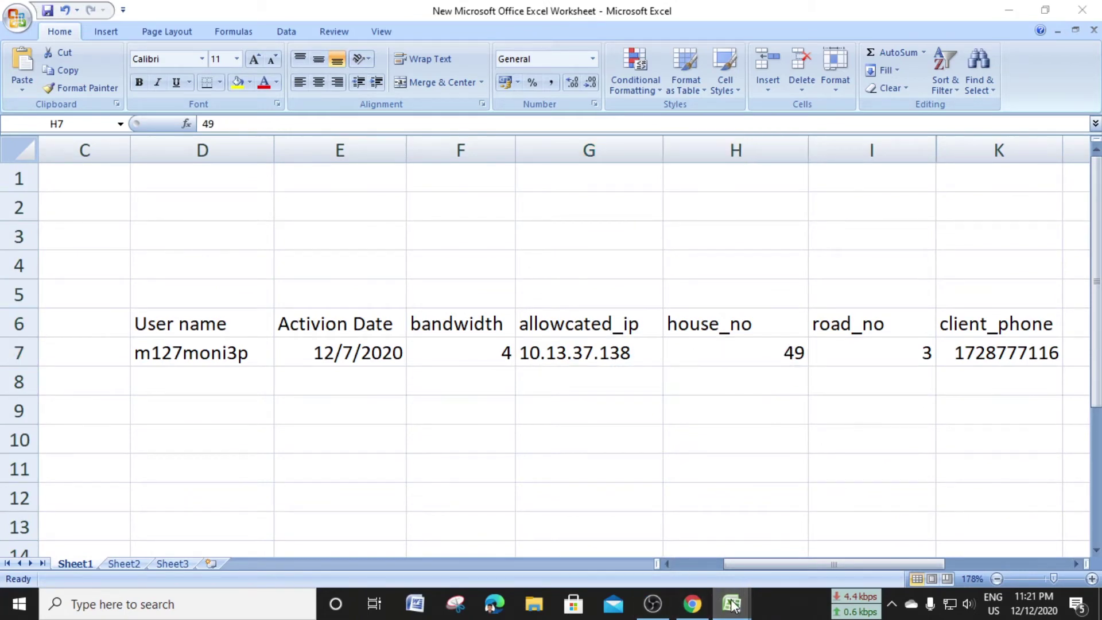
pyautogui.click(703, 533)
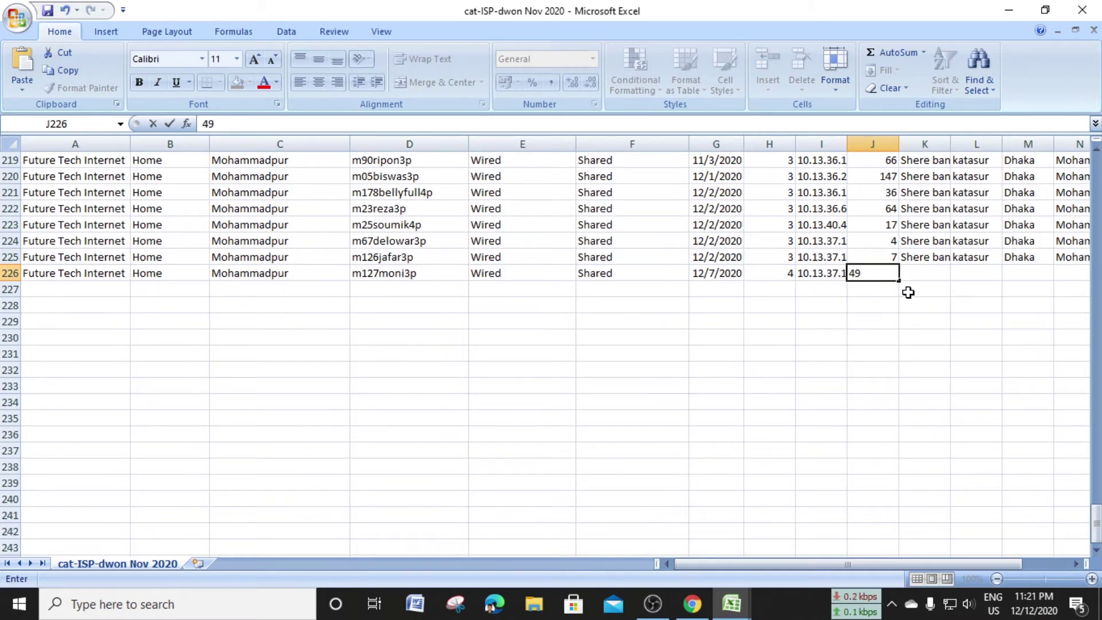
pyautogui.moveTo(915, 564); pyautogui.dragTo(959, 564)
pyautogui.click(755, 258)
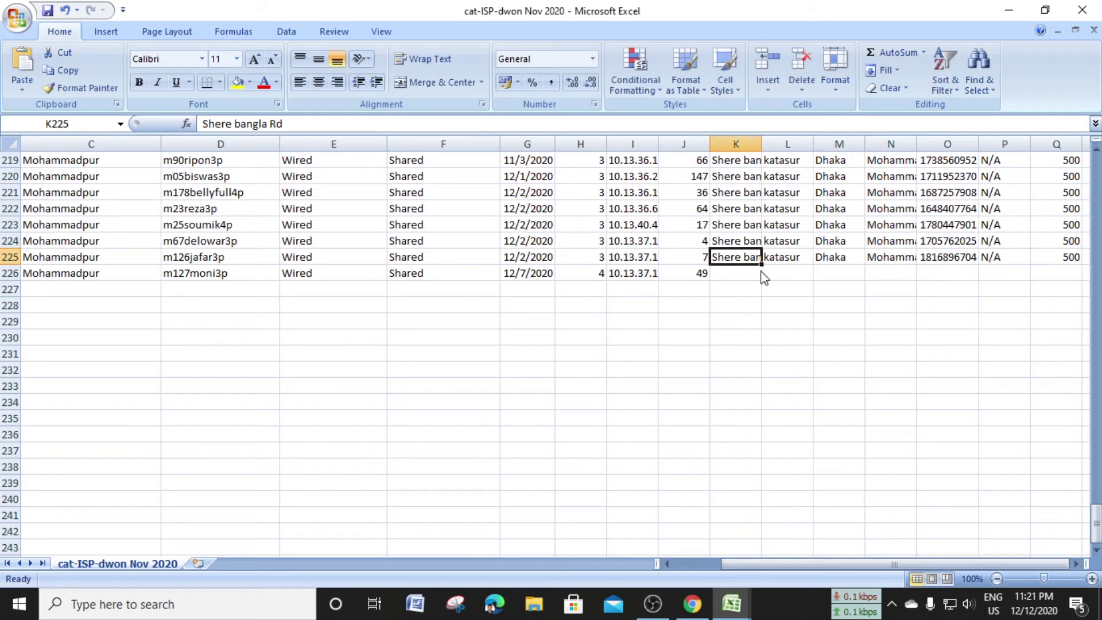
pyautogui.moveTo(761, 266); pyautogui.dragTo(762, 280)
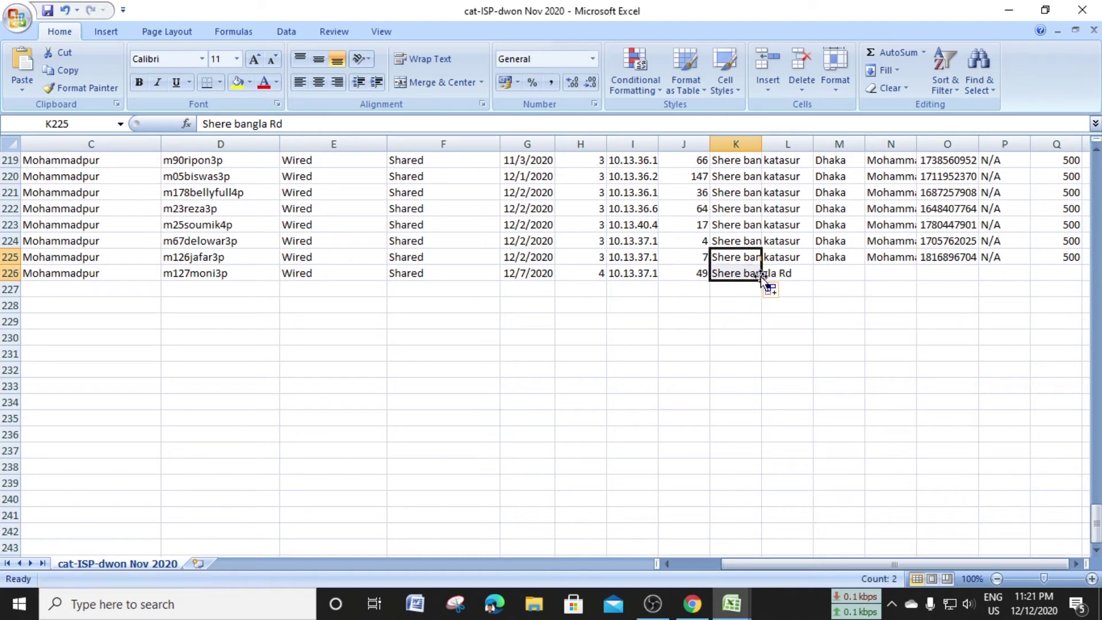
pyautogui.click(805, 260)
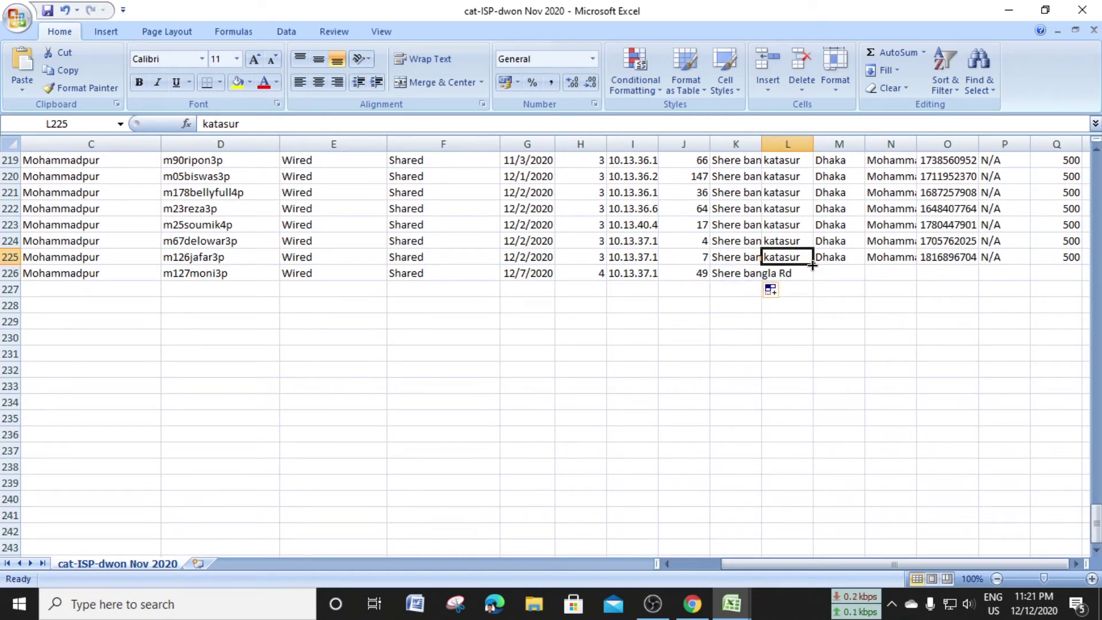
# Fill katasur, Dhaka and Mohammadpur down from row 225 into row 226
pyautogui.moveTo(813, 265); pyautogui.dragTo(770, 282)
pyautogui.click(858, 259)
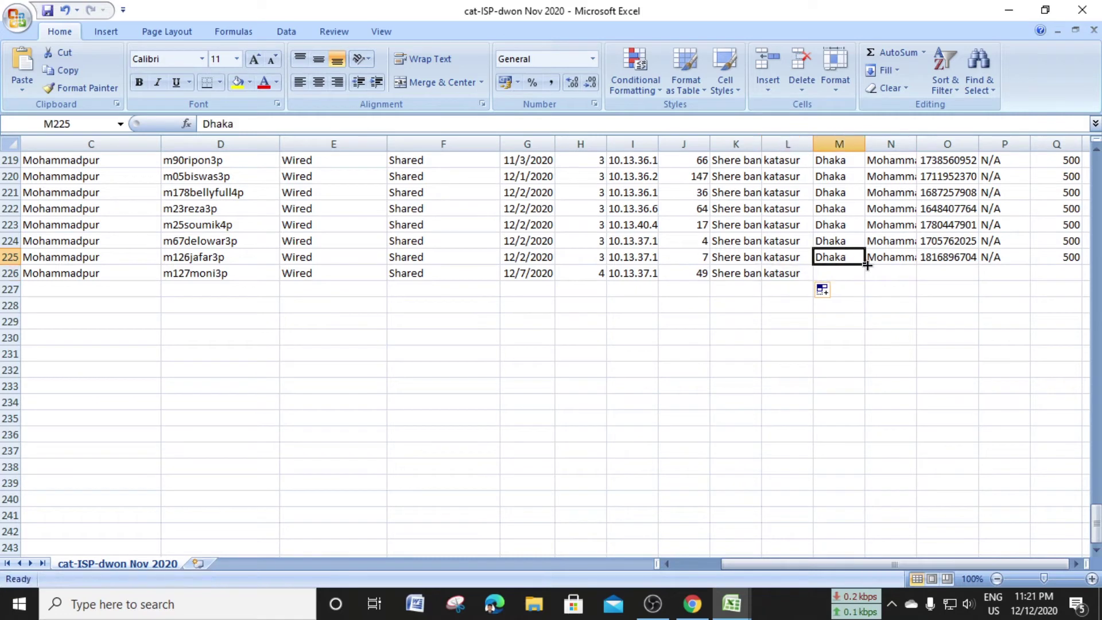
pyautogui.moveTo(865, 263); pyautogui.dragTo(921, 278)
pyautogui.click(888, 260)
pyautogui.click(967, 274)
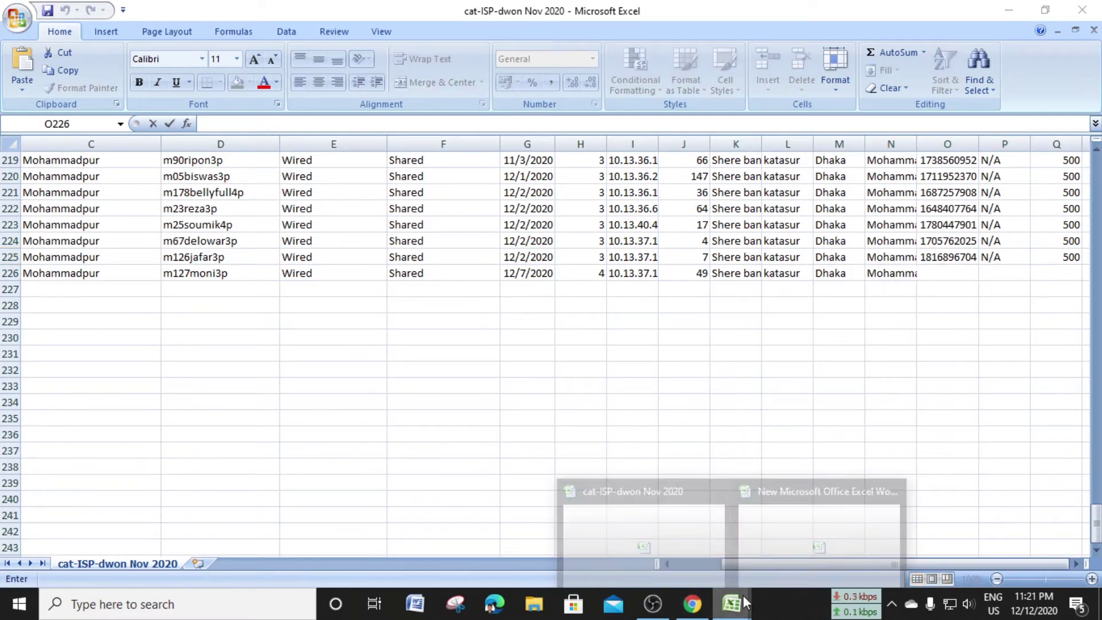
# Copy the client's phone number from the details workbook into O226
pyautogui.click(842, 527)
pyautogui.click(1013, 353)
pyautogui.doubleClick(1014, 353)
pyautogui.hotkey('ctrl', 'c')
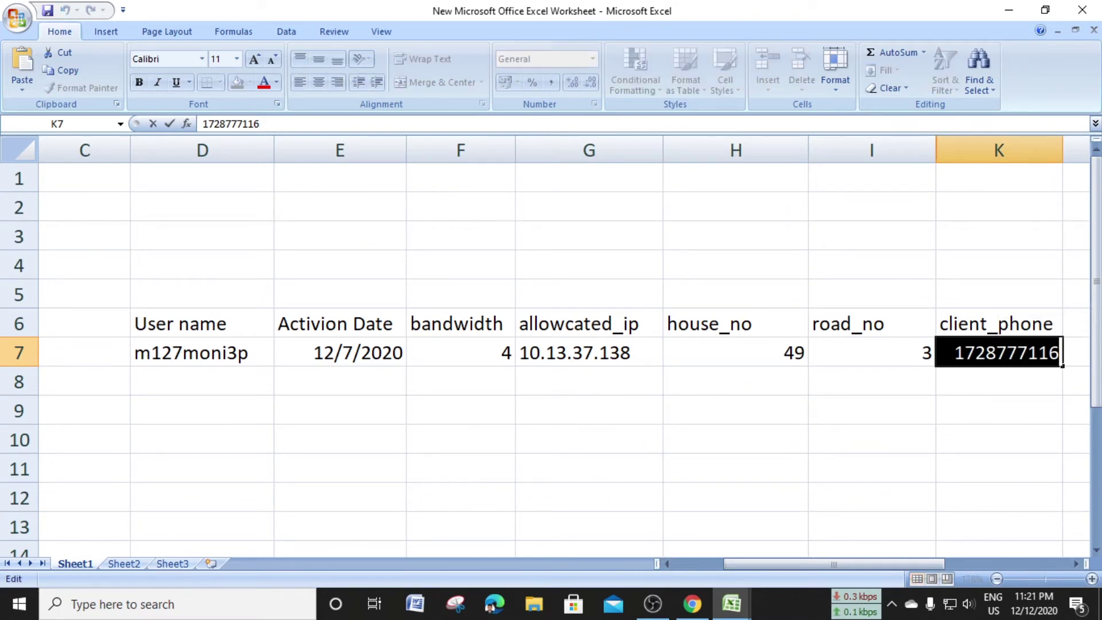
pyautogui.click(731, 603)
pyautogui.click(853, 492)
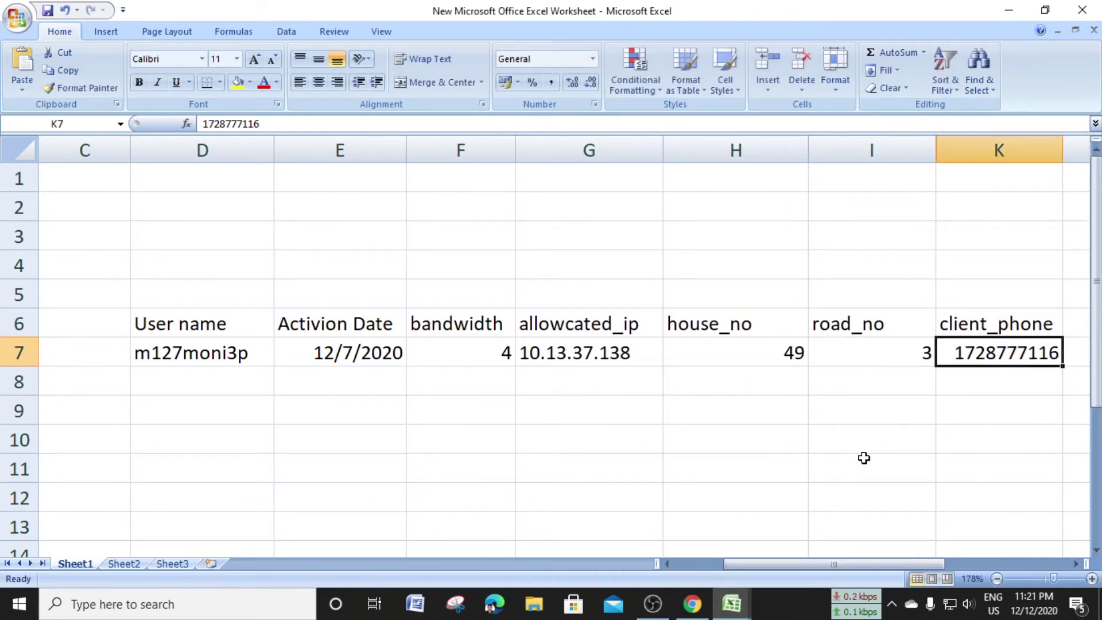
pyautogui.click(732, 604)
pyautogui.click(724, 516)
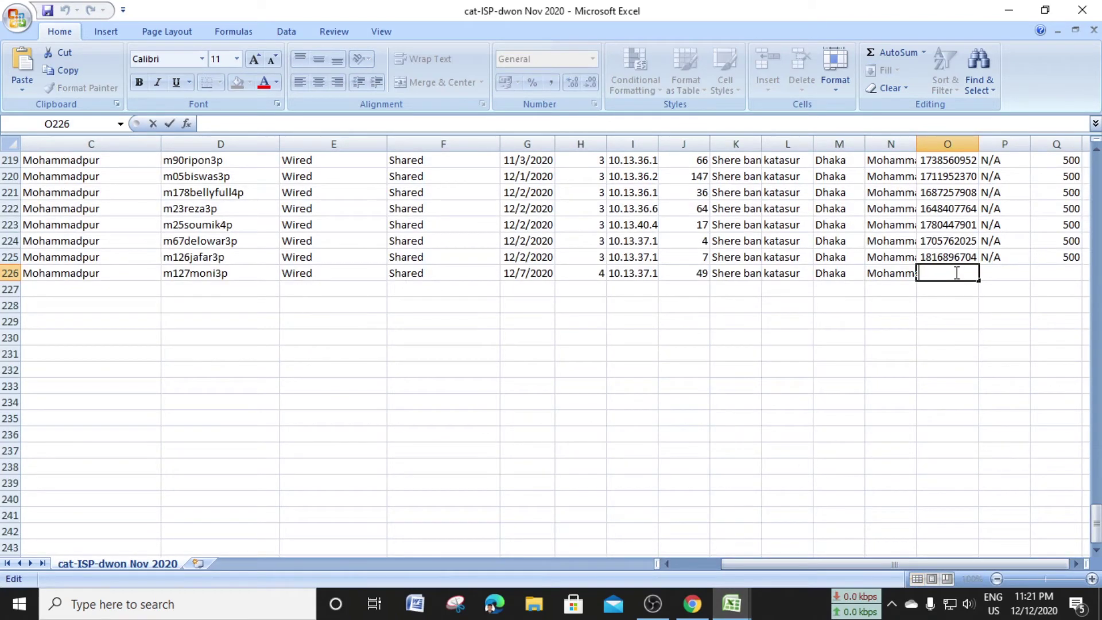
pyautogui.hotkey('ctrl', 'v')
pyautogui.click(1016, 246)
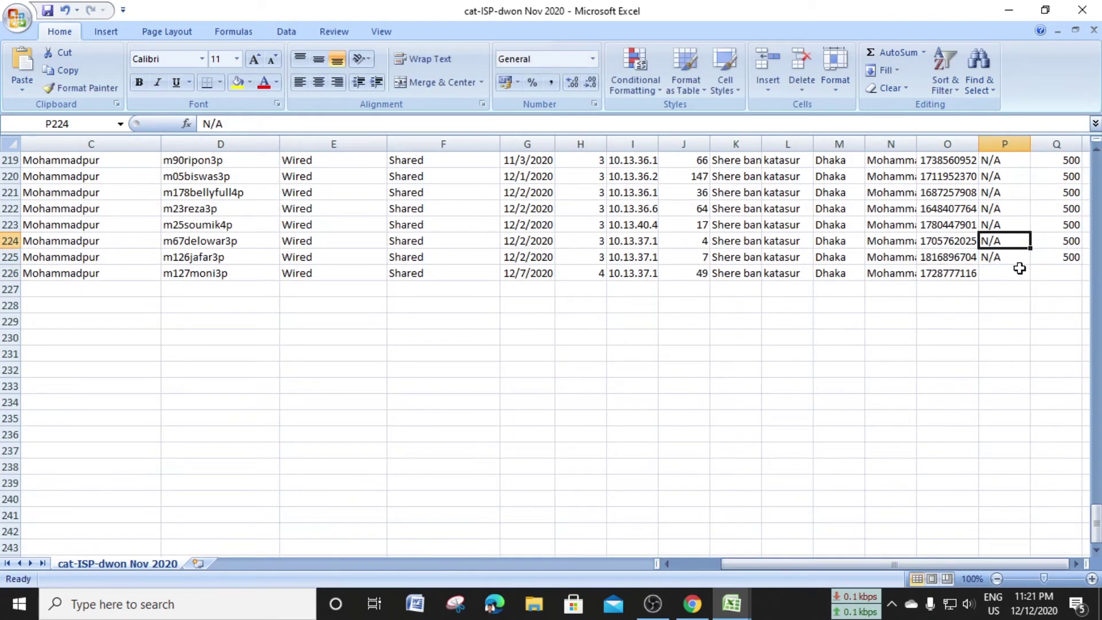
# Fill N/A down into P226 and enter 800 in Q226
pyautogui.click(1024, 268)
pyautogui.press('Up')
pyautogui.moveTo(1030, 264); pyautogui.dragTo(1033, 279)
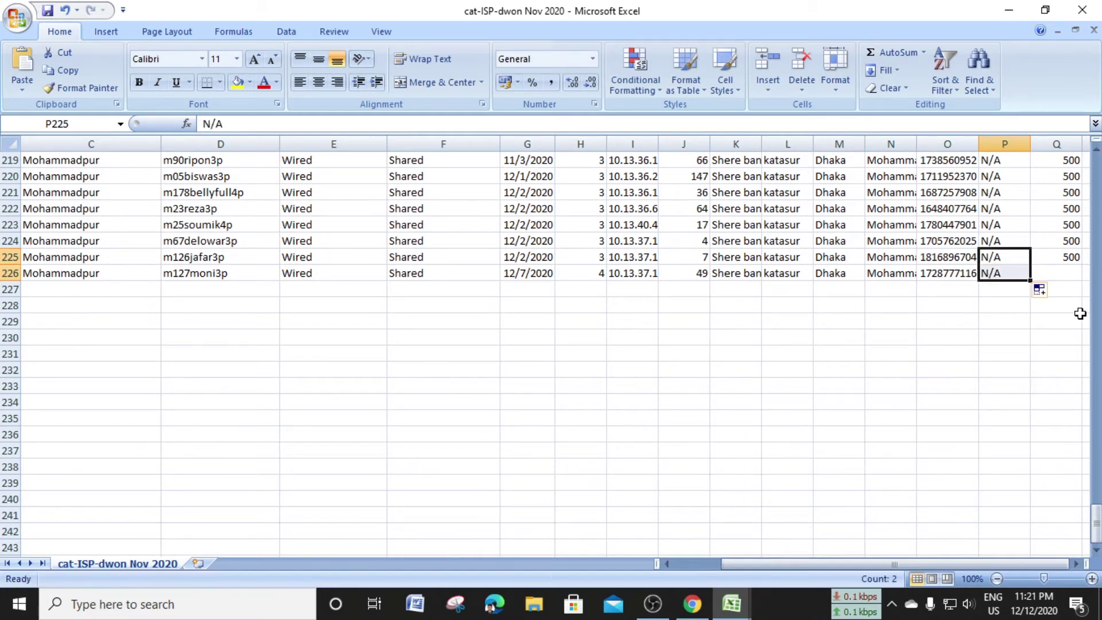
pyautogui.click(1075, 264)
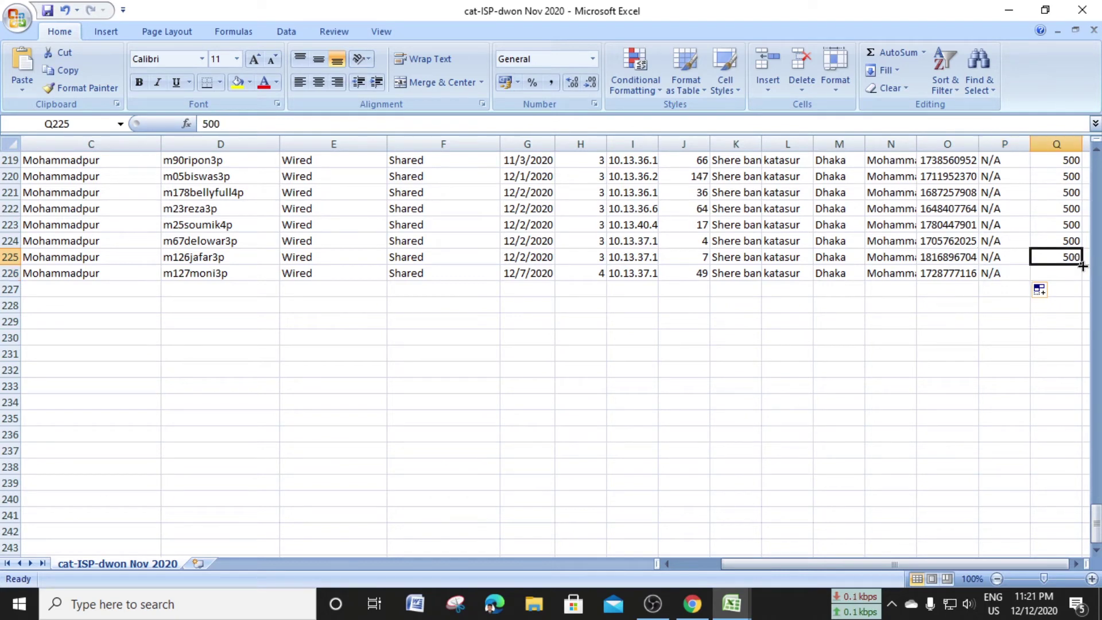
pyautogui.click(1073, 272)
pyautogui.press('BackSpace')
pyautogui.write('8')
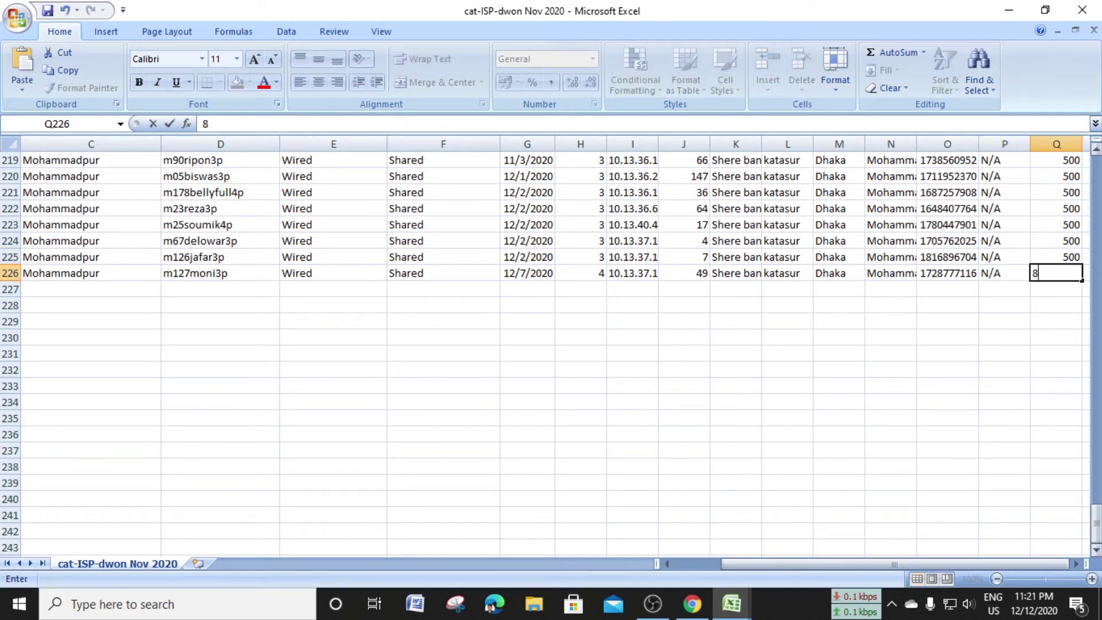
pyautogui.write('00')
pyautogui.click(1035, 291)
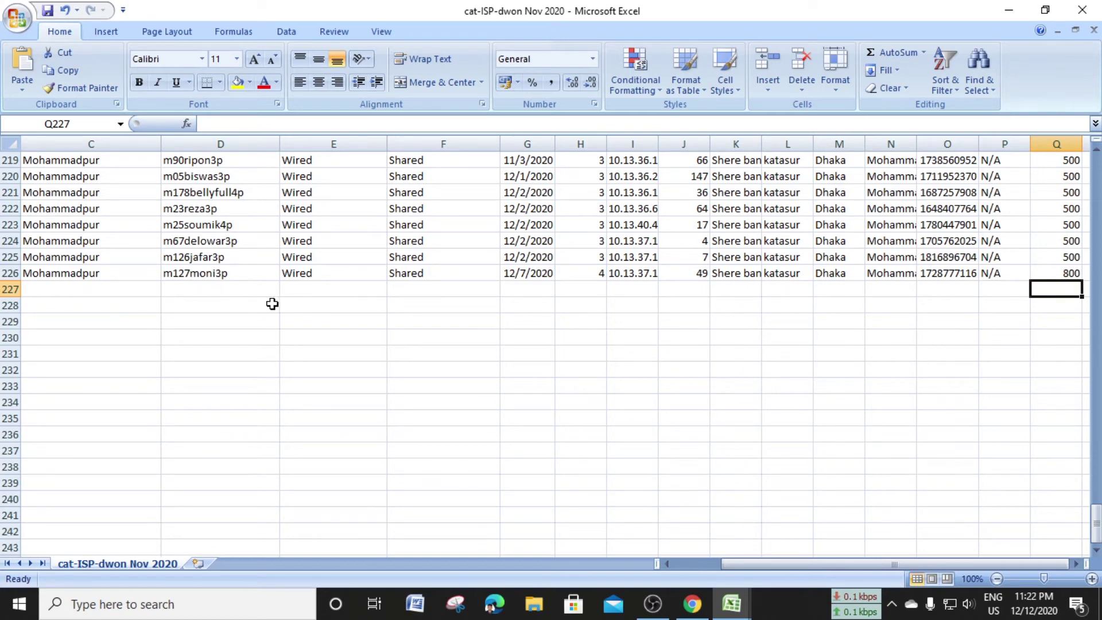
pyautogui.scroll(1, 272, 303)
# Save As 'cat-ISP-dwon Dec 2020' on the Desktop, changing Nov to Dec, keeping CSV format
pyautogui.click(17, 18)
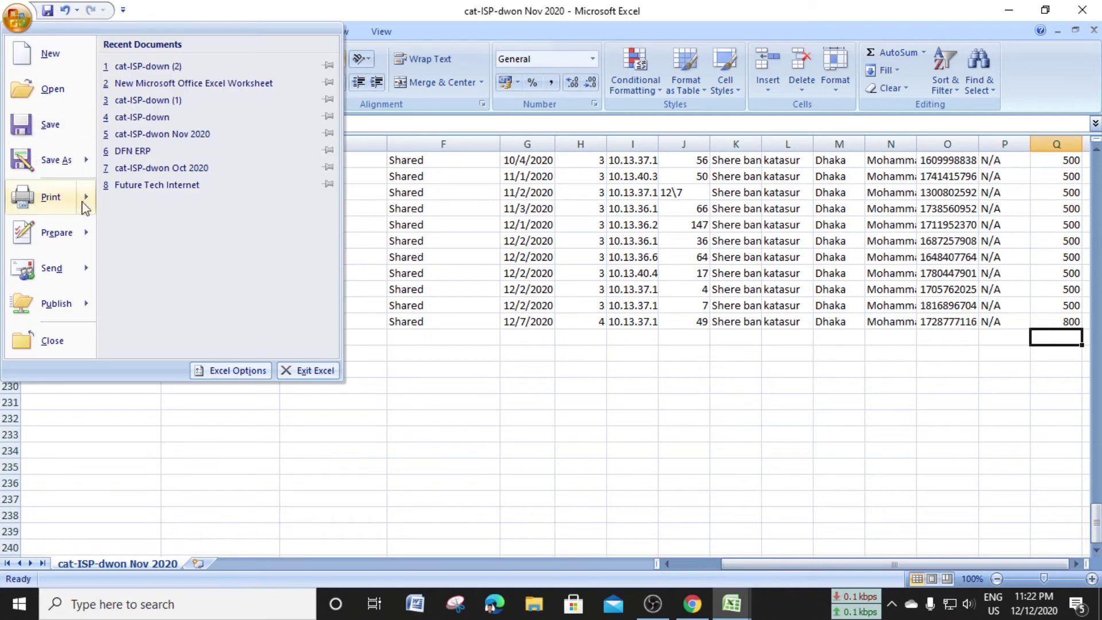
pyautogui.click(55, 161)
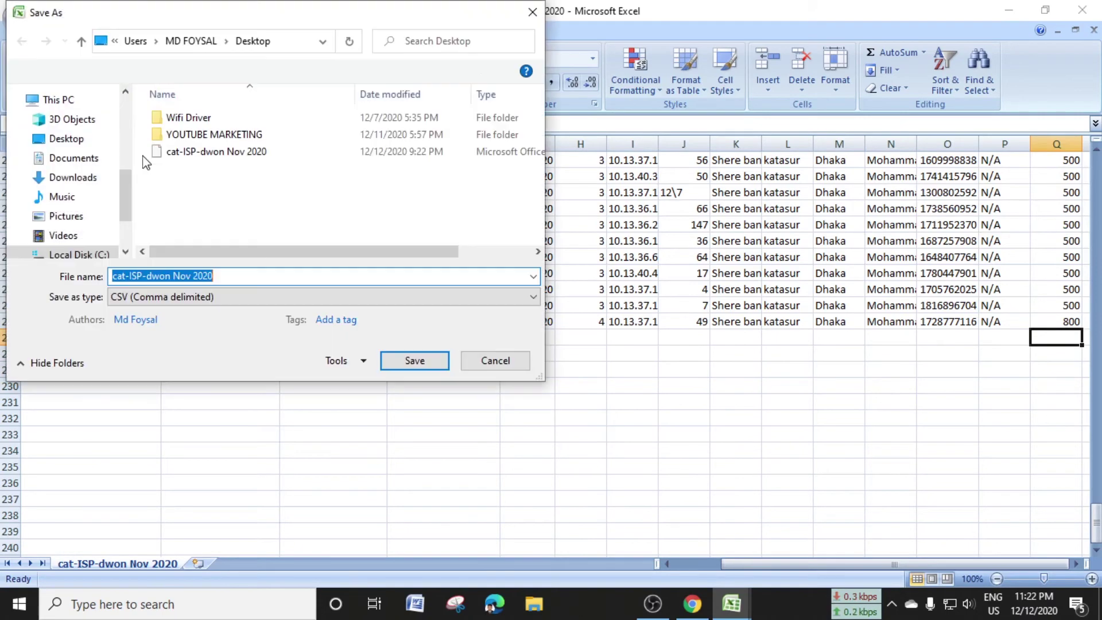
pyautogui.click(67, 139)
pyautogui.click(182, 277)
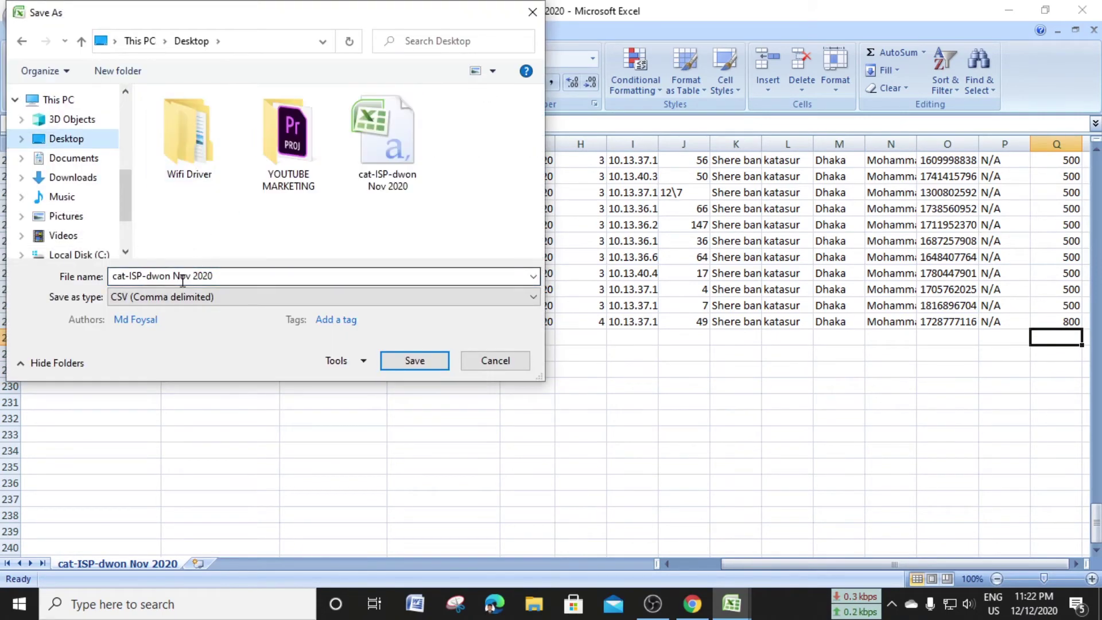
pyautogui.click(181, 276)
pyautogui.doubleClick(187, 276)
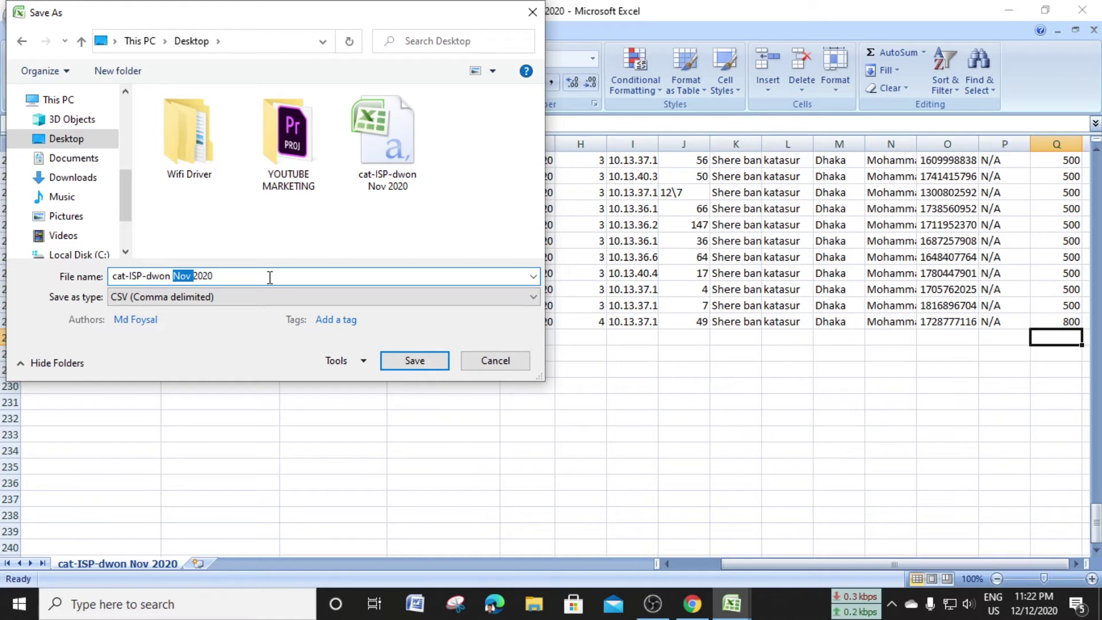
pyautogui.write('De')
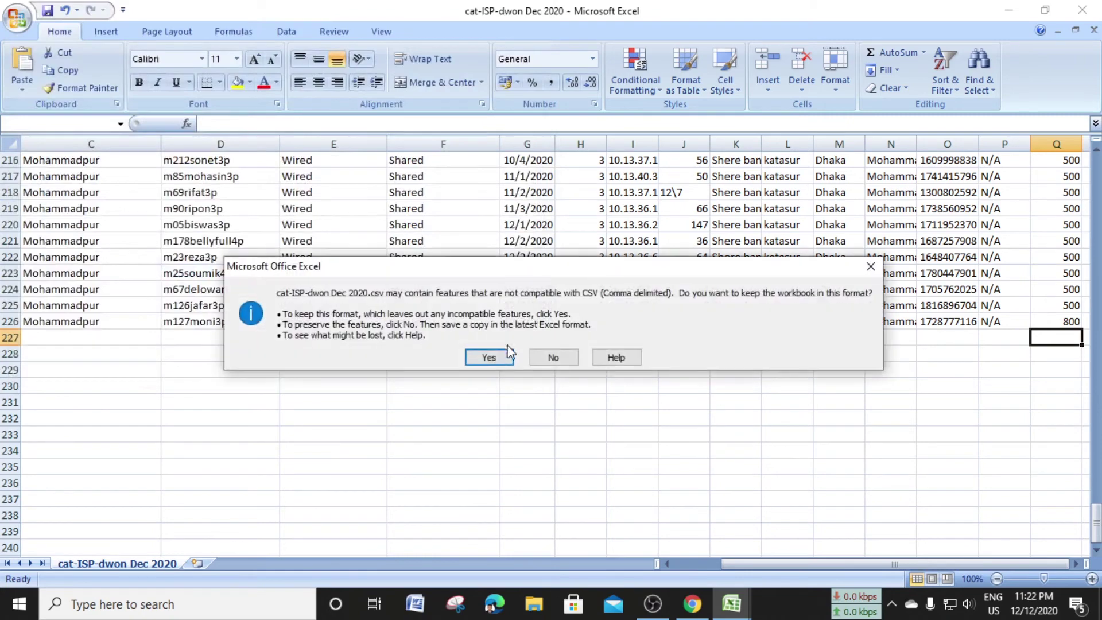
pyautogui.click(491, 356)
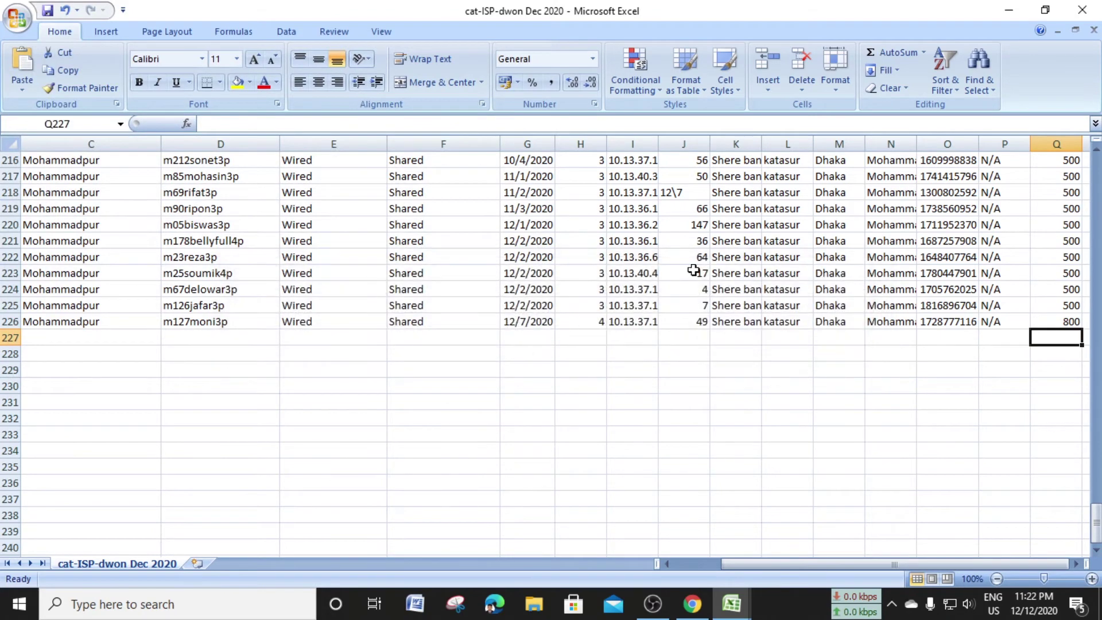
# Reopen cat-ISP-dwon Dec 2020 from the Desktop, scroll its rows, then minimize Excel
pyautogui.click(1008, 10)
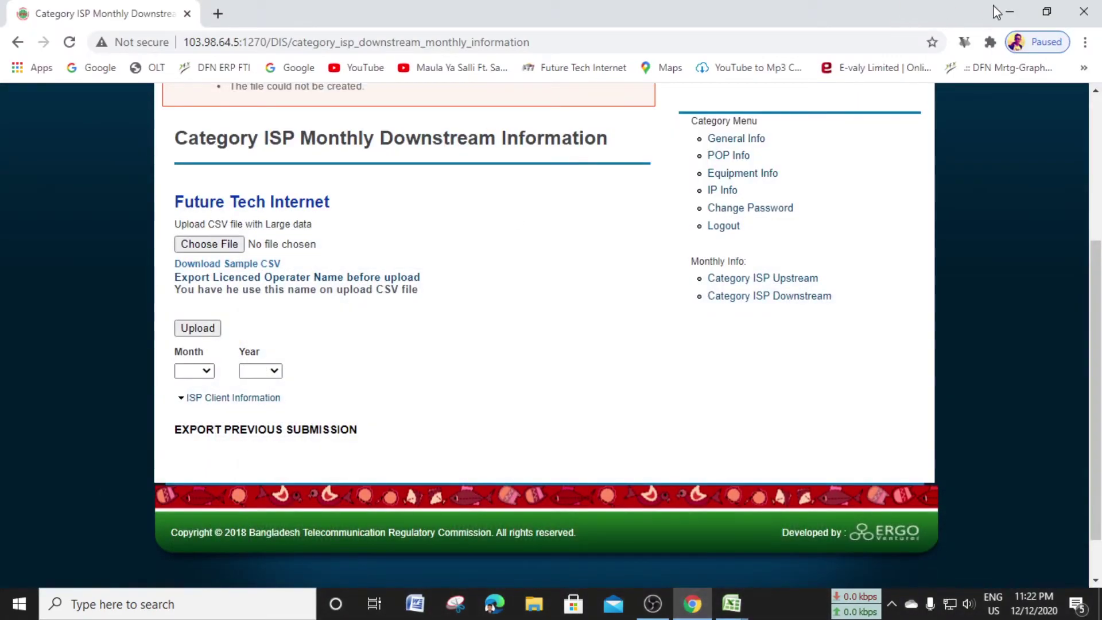
pyautogui.click(1009, 11)
pyautogui.click(229, 273)
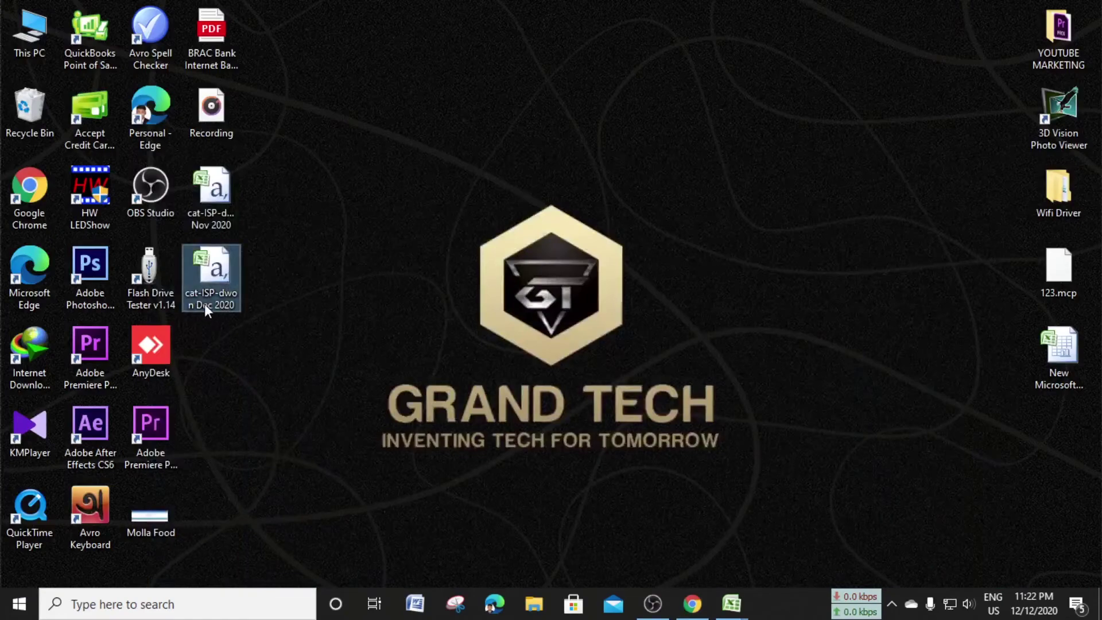
pyautogui.doubleClick(212, 278)
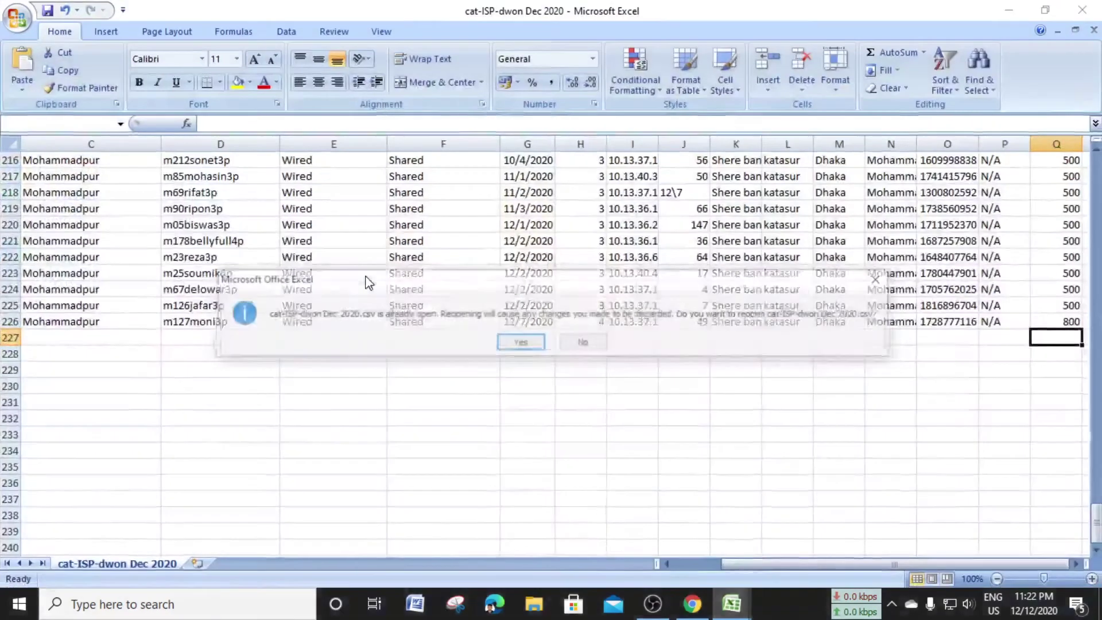
pyautogui.click(521, 342)
pyautogui.scroll(-20, 647, 333)
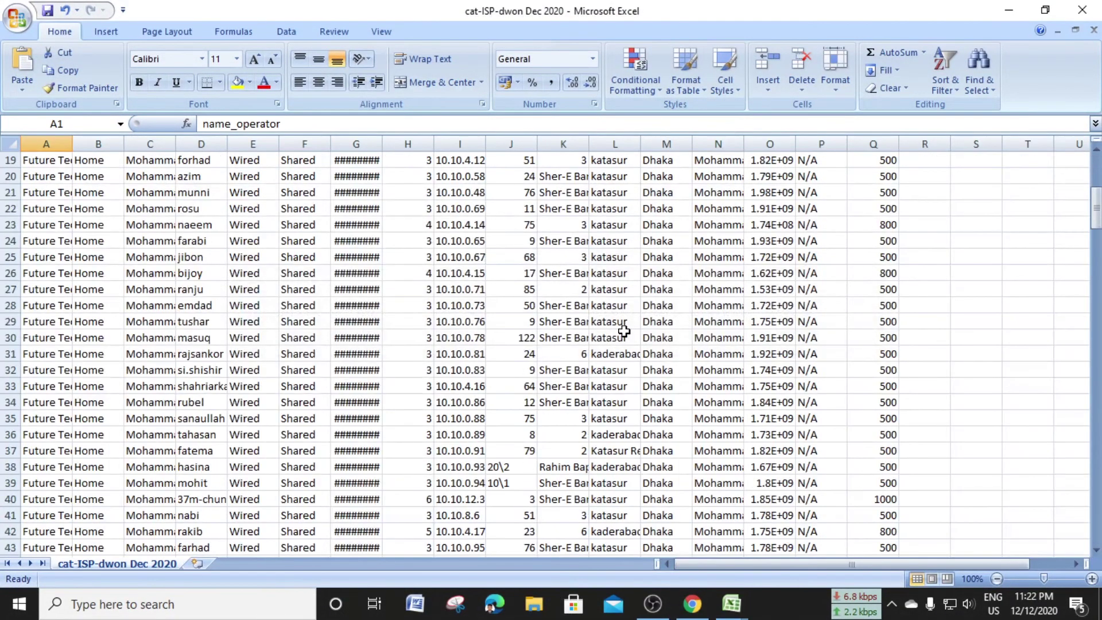
pyautogui.scroll(-20, 646, 332)
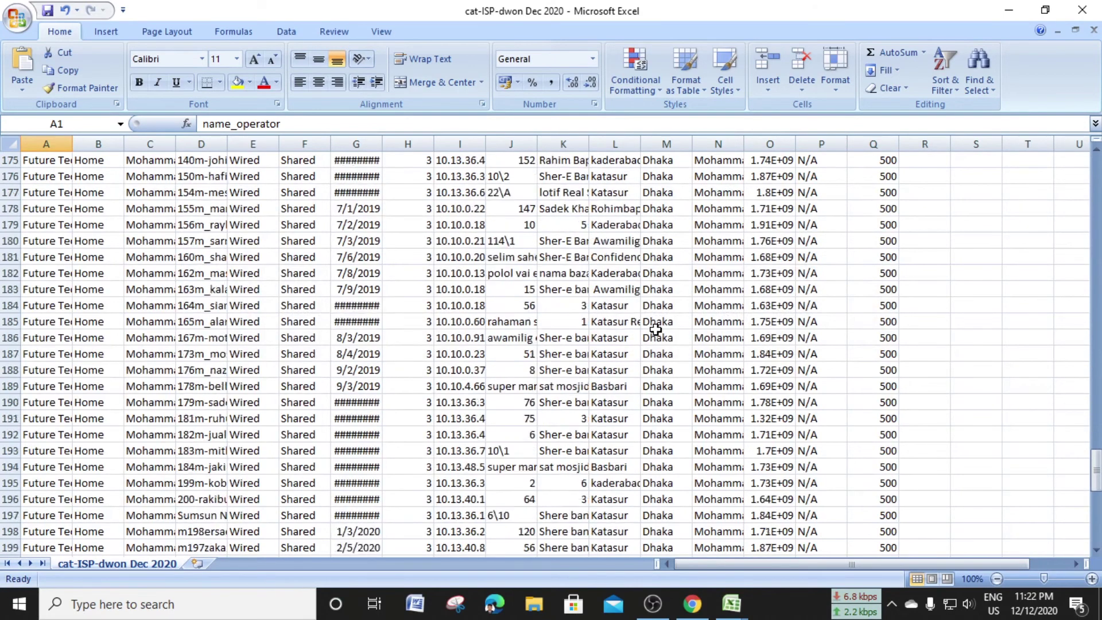
pyautogui.scroll(2, 656, 330)
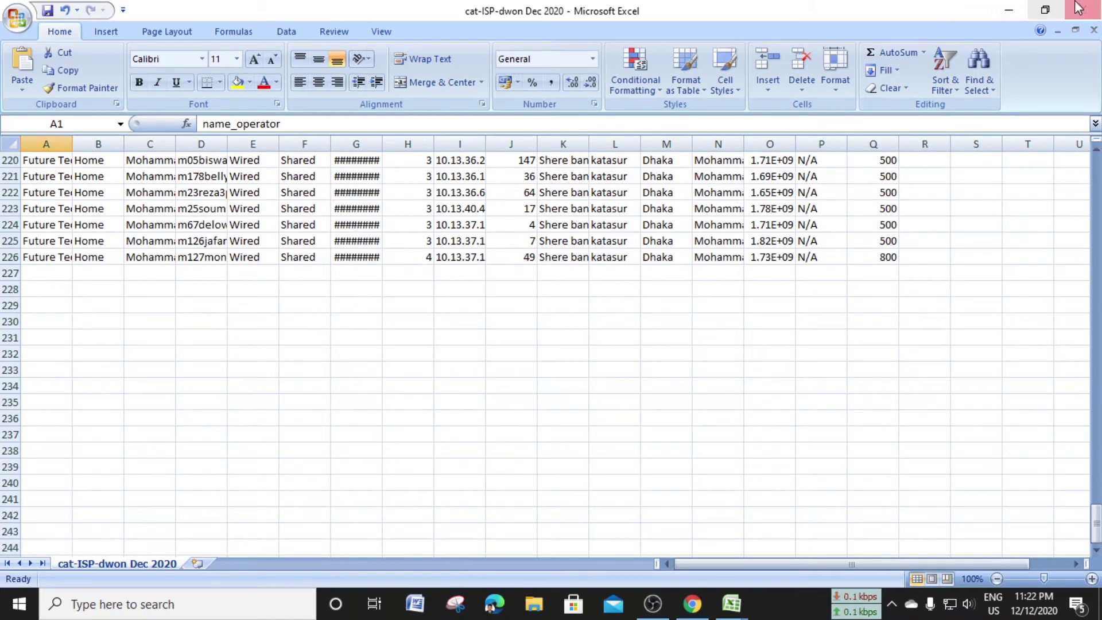
pyautogui.click(1021, 8)
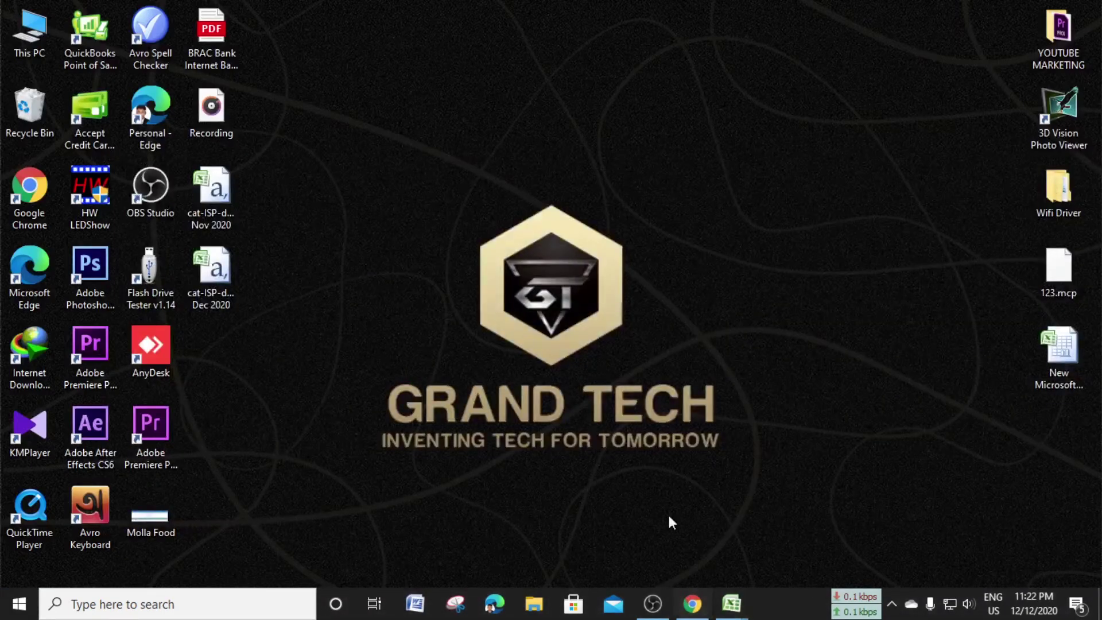
# Attach the cat-ISP-dwon Dec 2020 CSV to the BTRC DIS downstream upload form
pyautogui.click(692, 601)
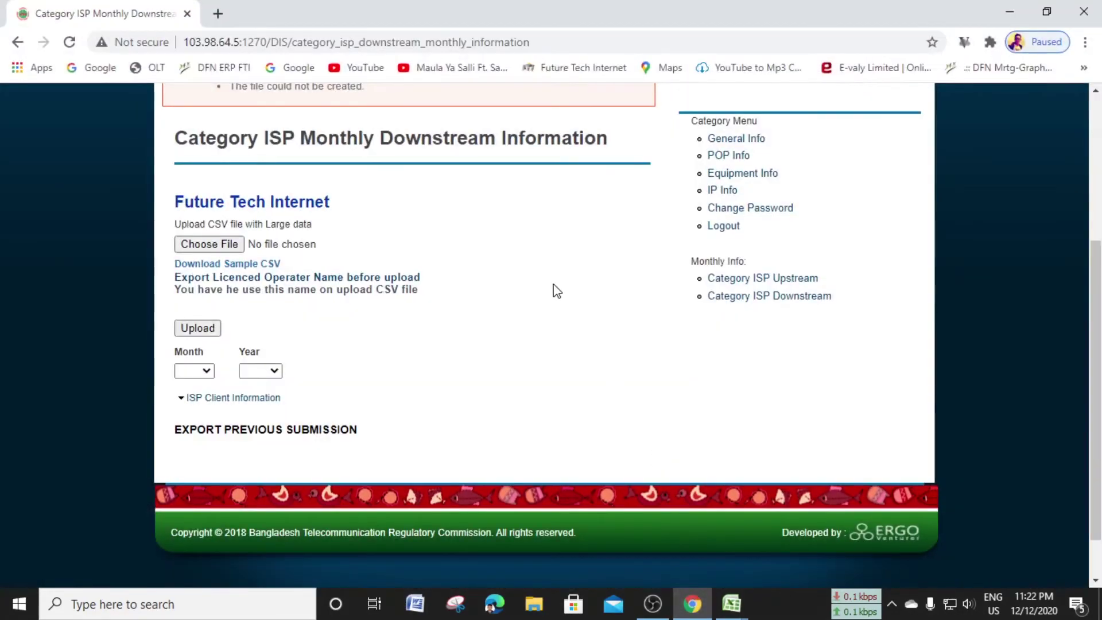
pyautogui.scroll(3, 488, 368)
pyautogui.scroll(-2, 513, 361)
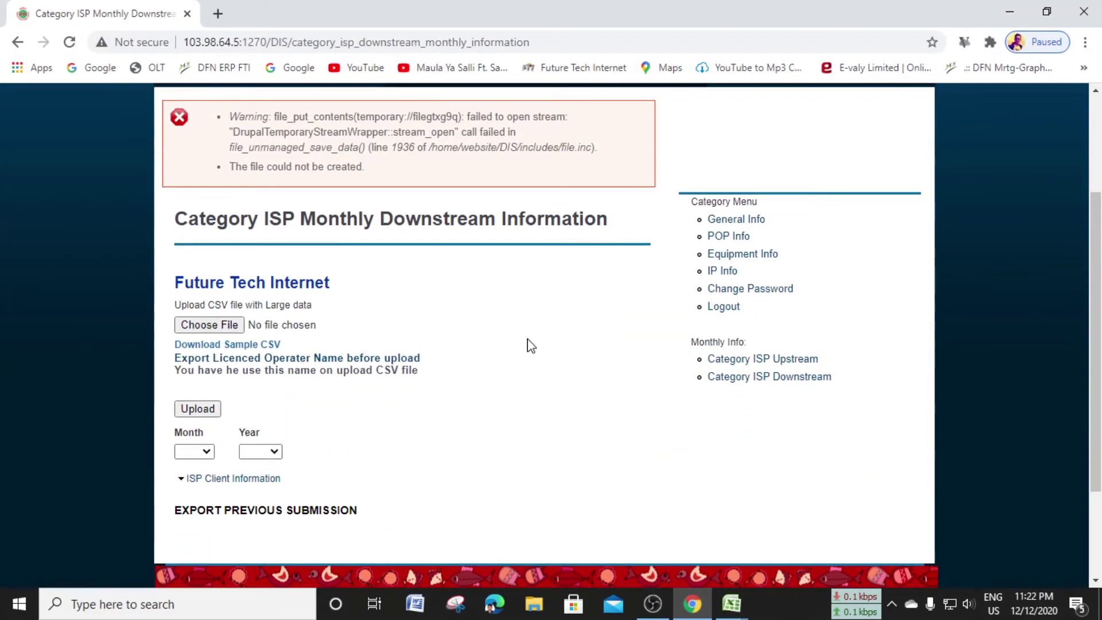
pyautogui.scroll(-1, 531, 333)
pyautogui.scroll(3, 433, 336)
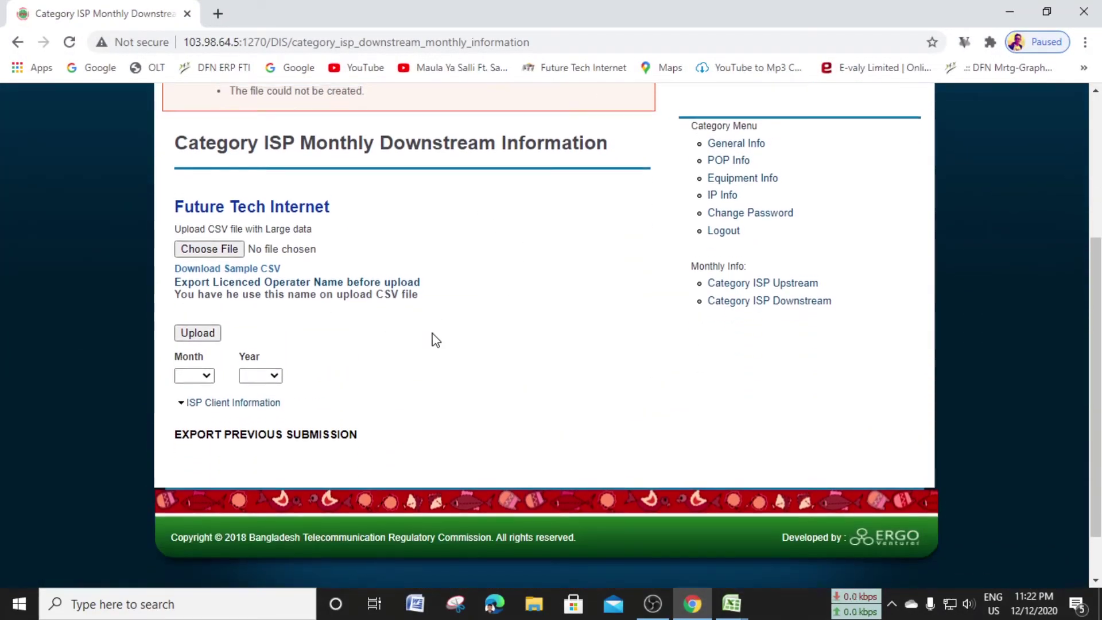
pyautogui.scroll(-2, 432, 394)
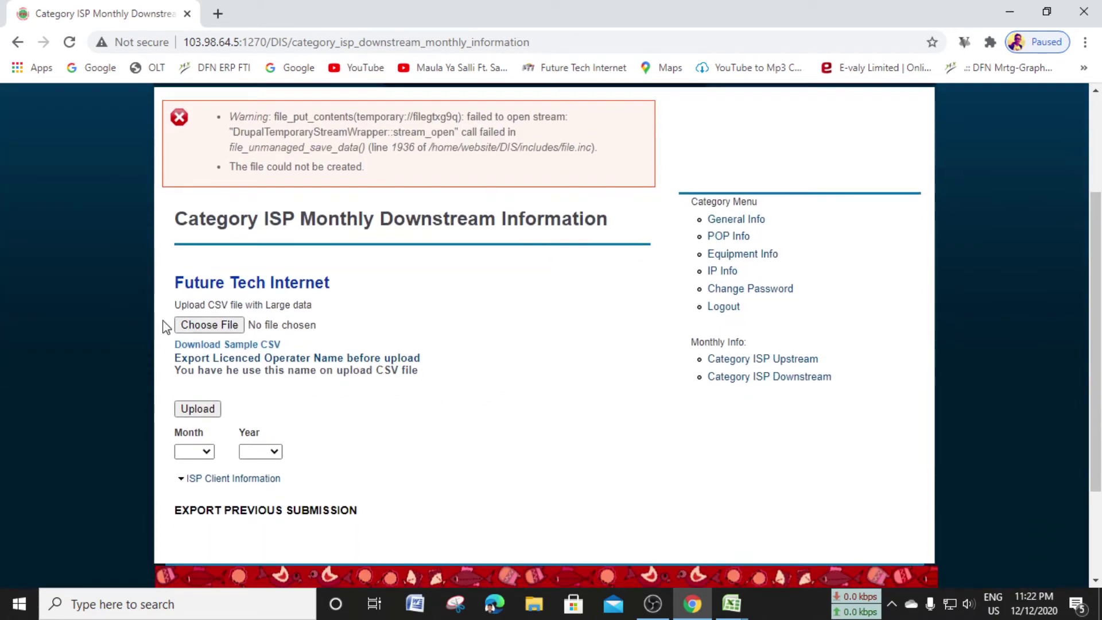
pyautogui.click(213, 325)
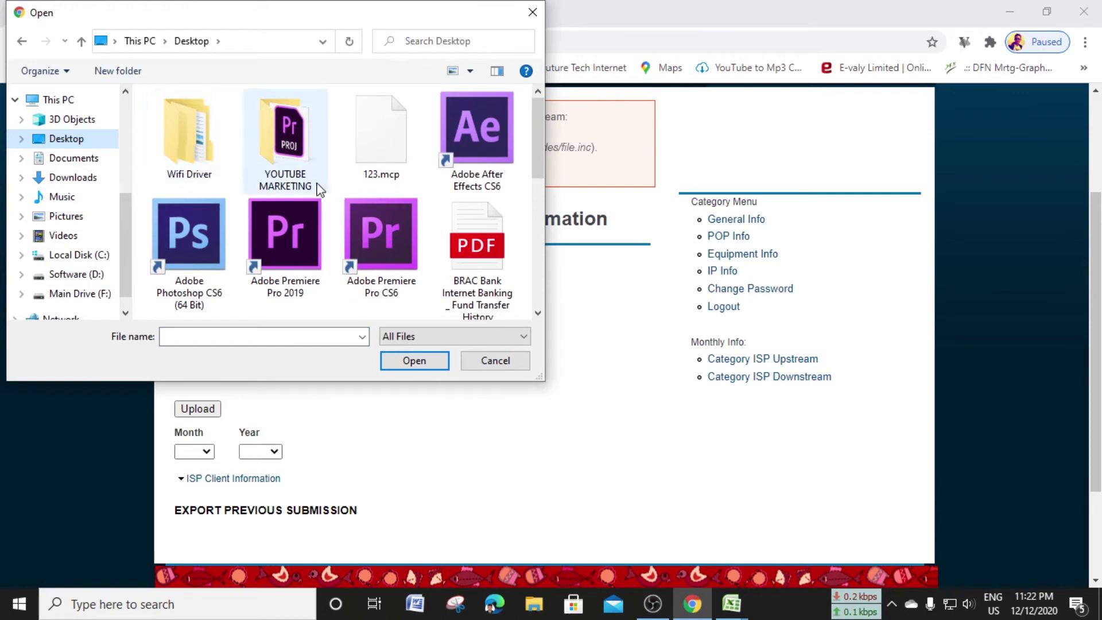
pyautogui.scroll(-1, 333, 195)
pyautogui.scroll(-1, 350, 204)
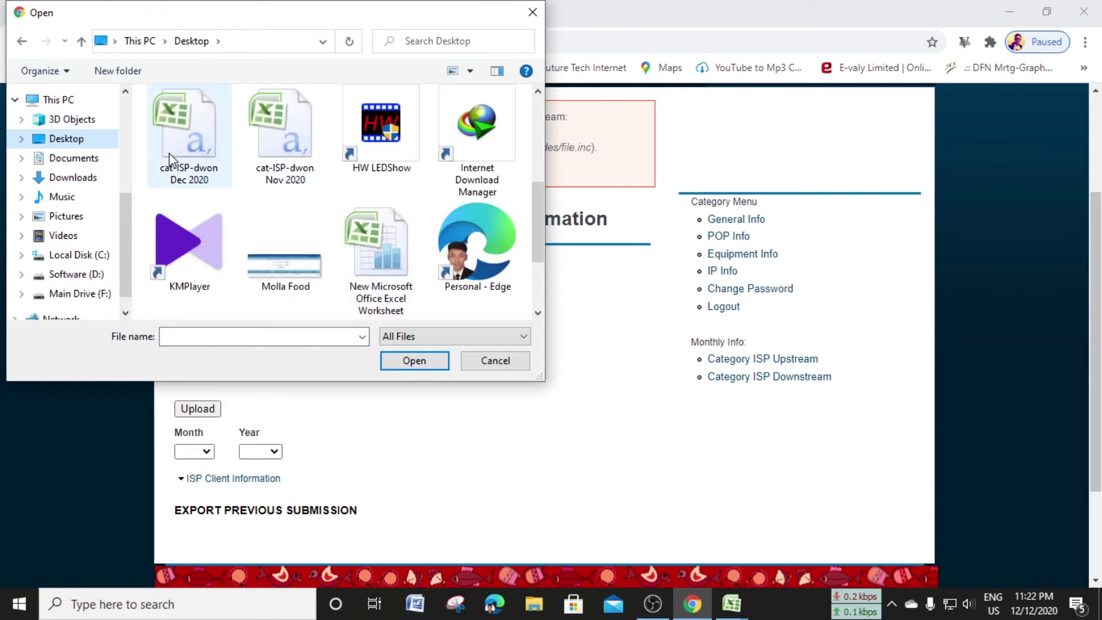
pyautogui.click(211, 185)
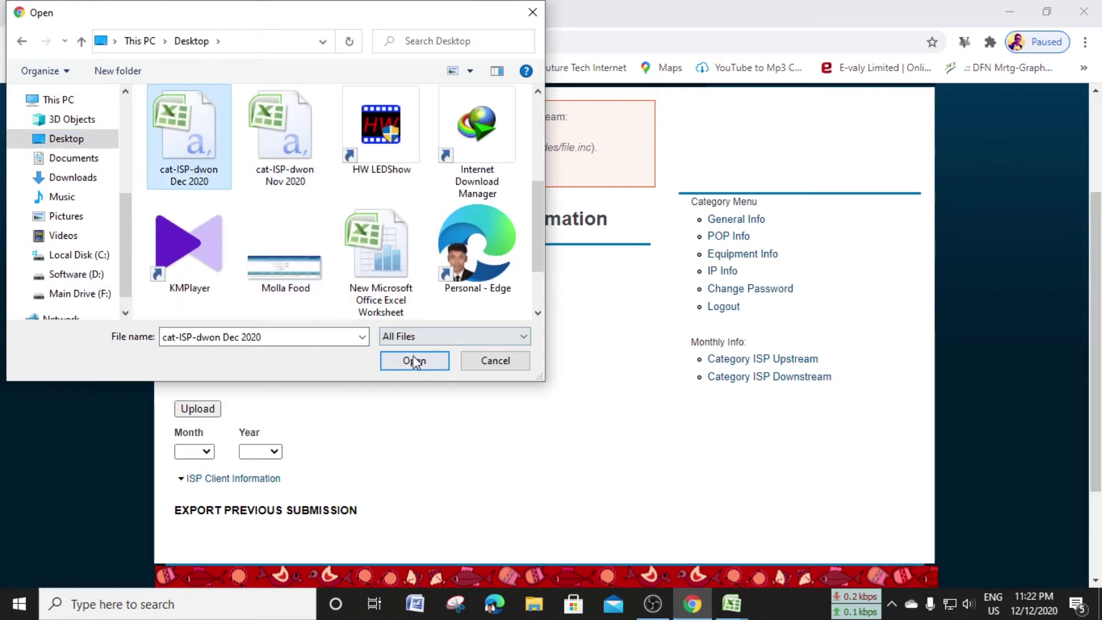
pyautogui.click(413, 361)
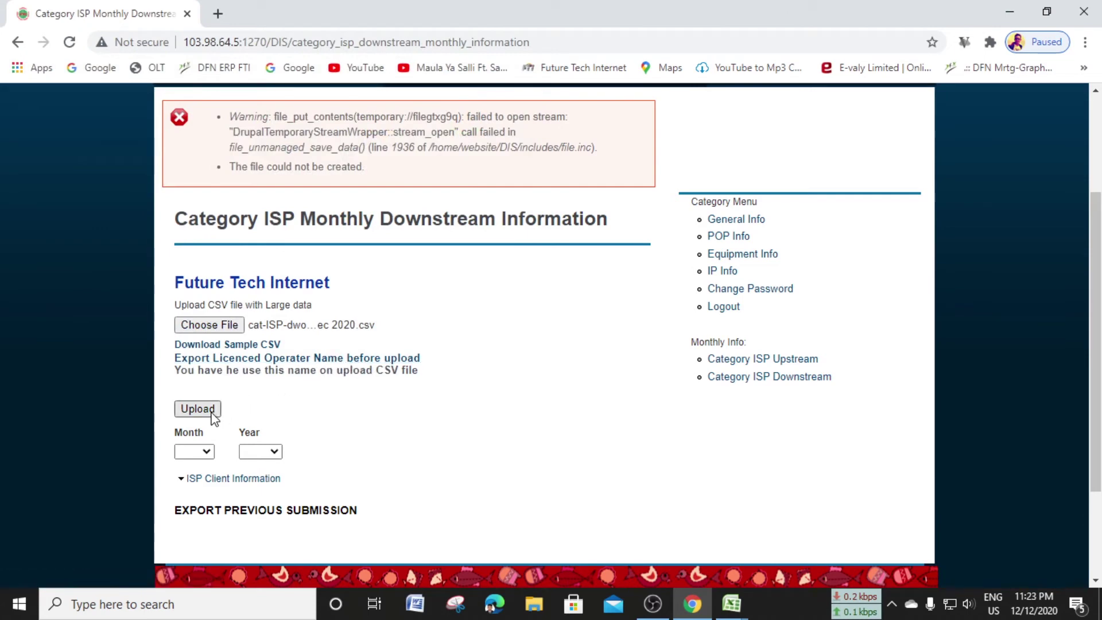
# Set the upload Month to Dec and Year to 2020
pyautogui.click(207, 453)
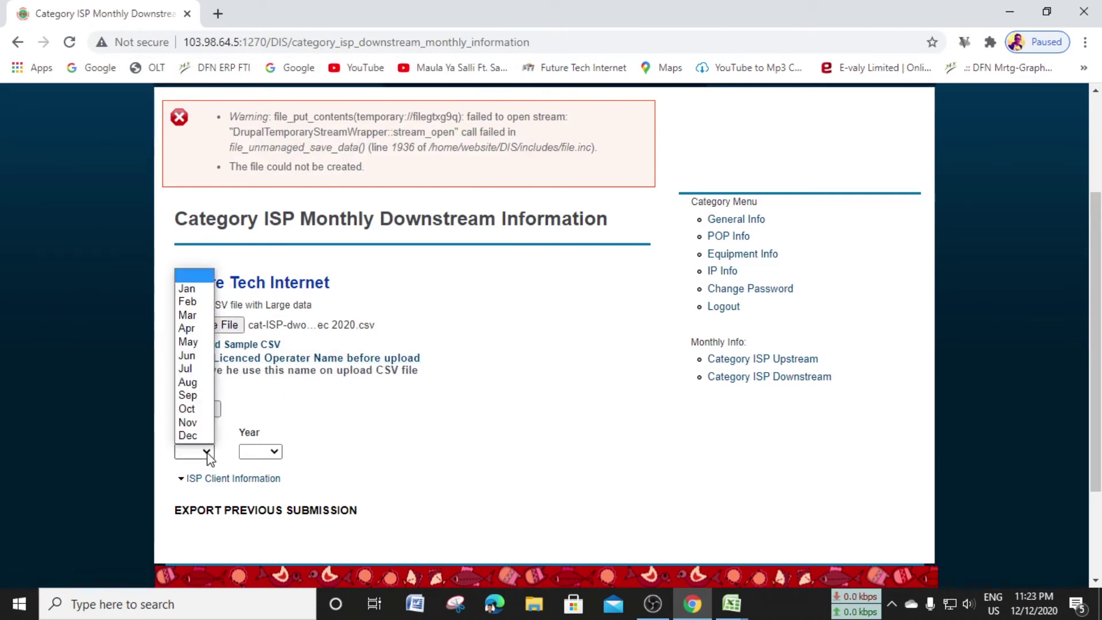
pyautogui.click(202, 435)
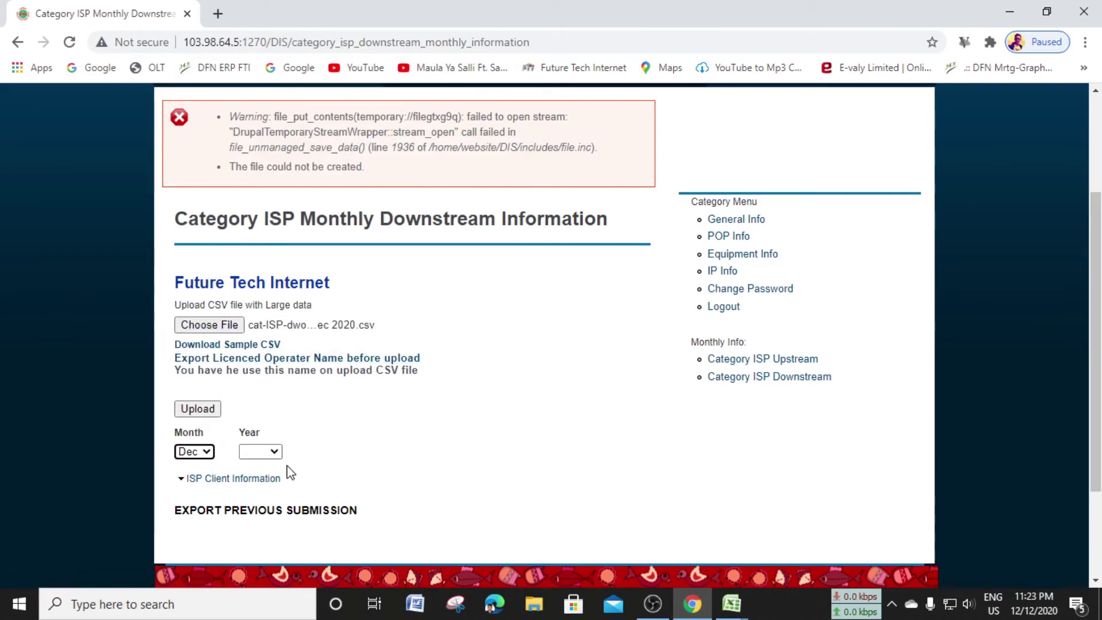
pyautogui.click(273, 451)
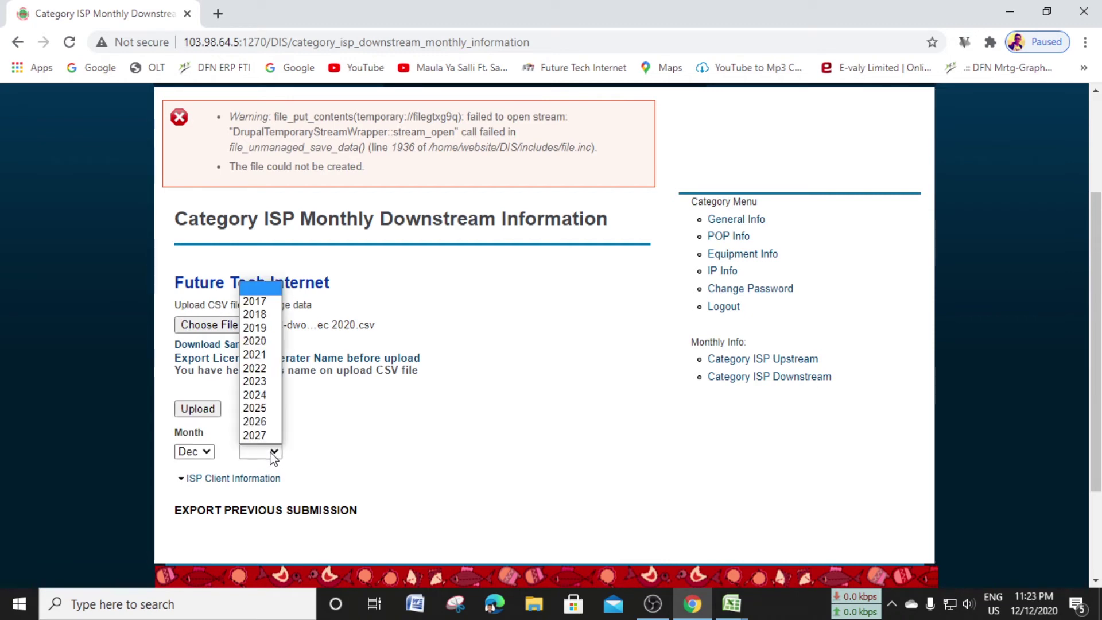
pyautogui.click(265, 342)
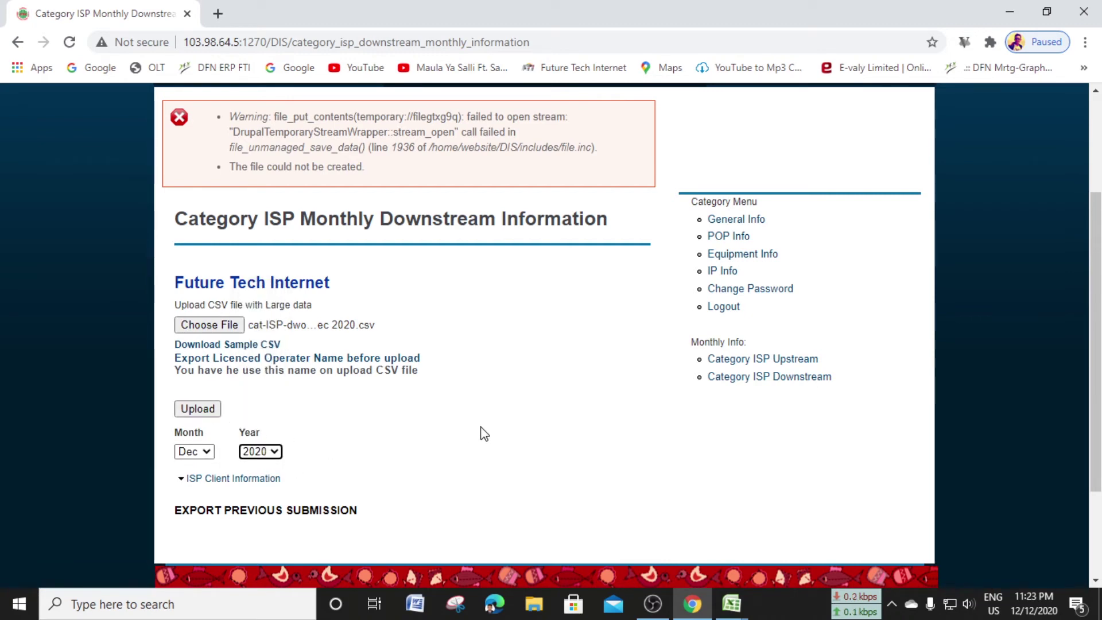
pyautogui.scroll(2, 481, 432)
pyautogui.scroll(-1, 481, 385)
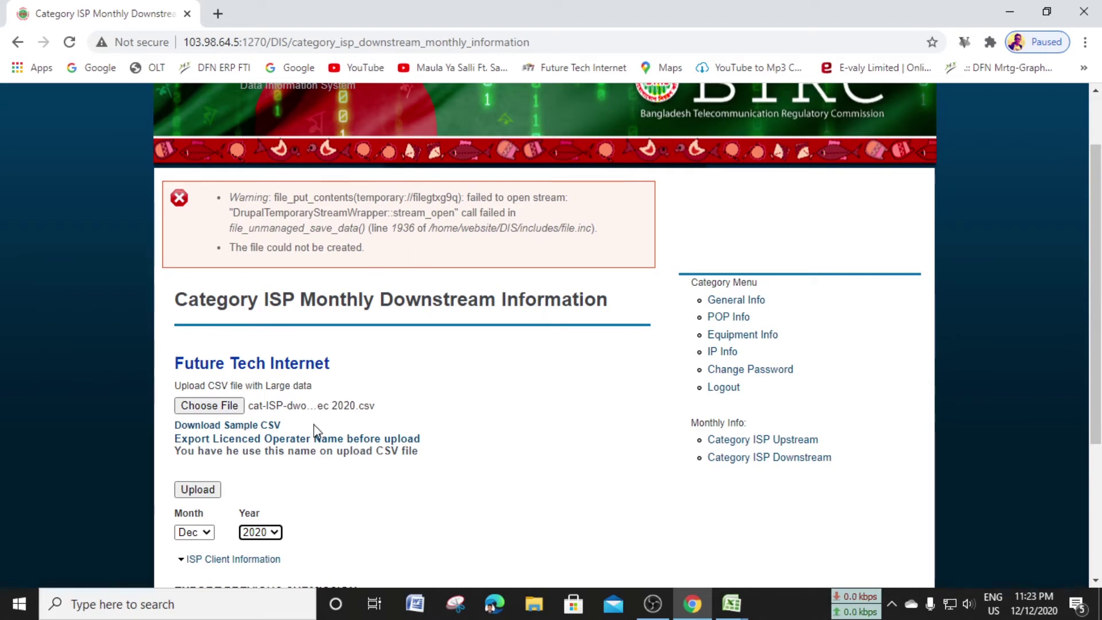
# Upload the Dec 2020 downstream CSV and wait for the 'Submission is complete' confirmation
pyautogui.click(198, 493)
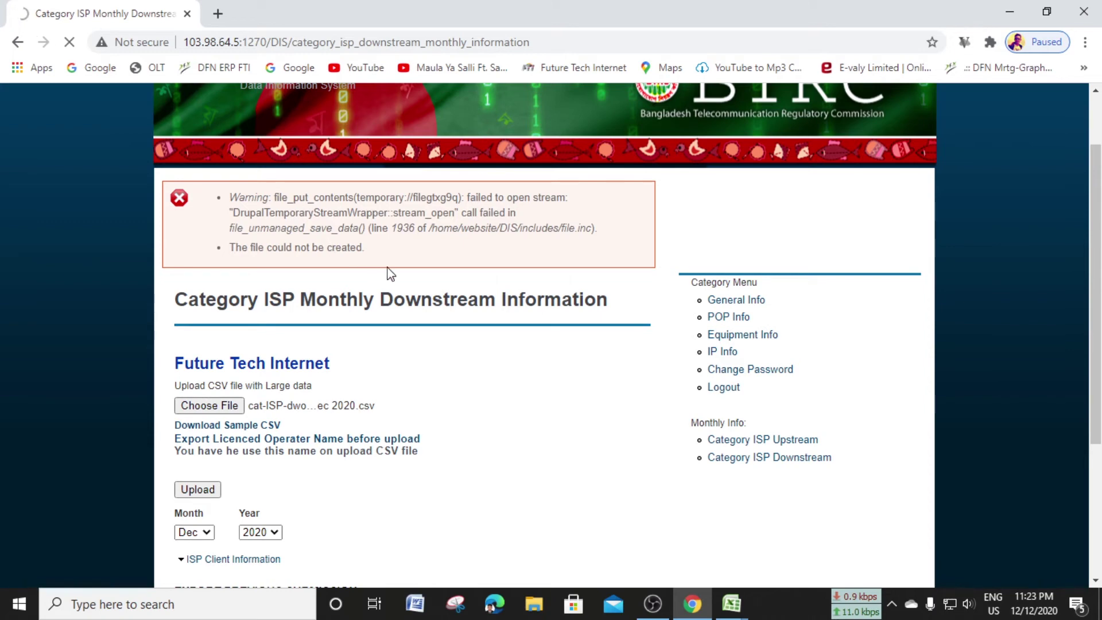
pyautogui.scroll(2, 436, 287)
pyautogui.scroll(-1, 443, 296)
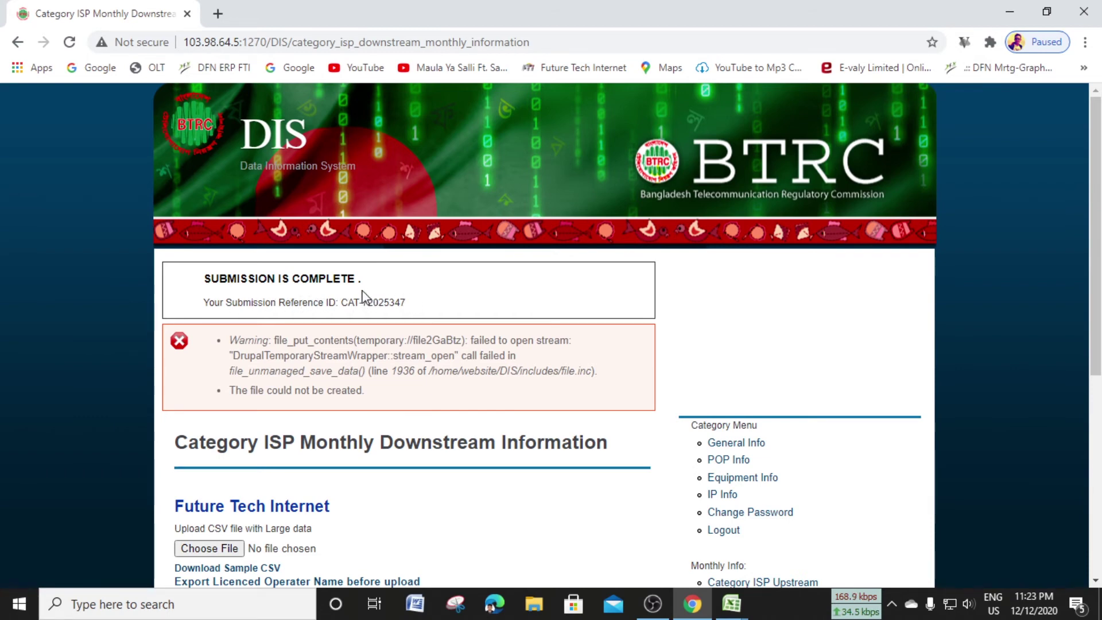
pyautogui.scroll(-1, 362, 296)
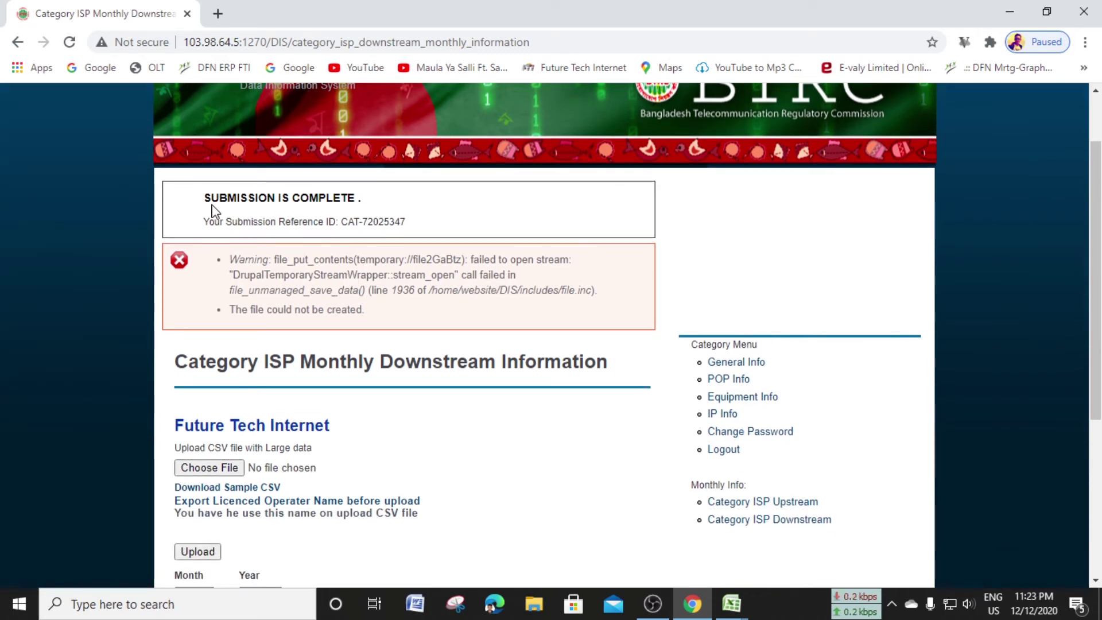